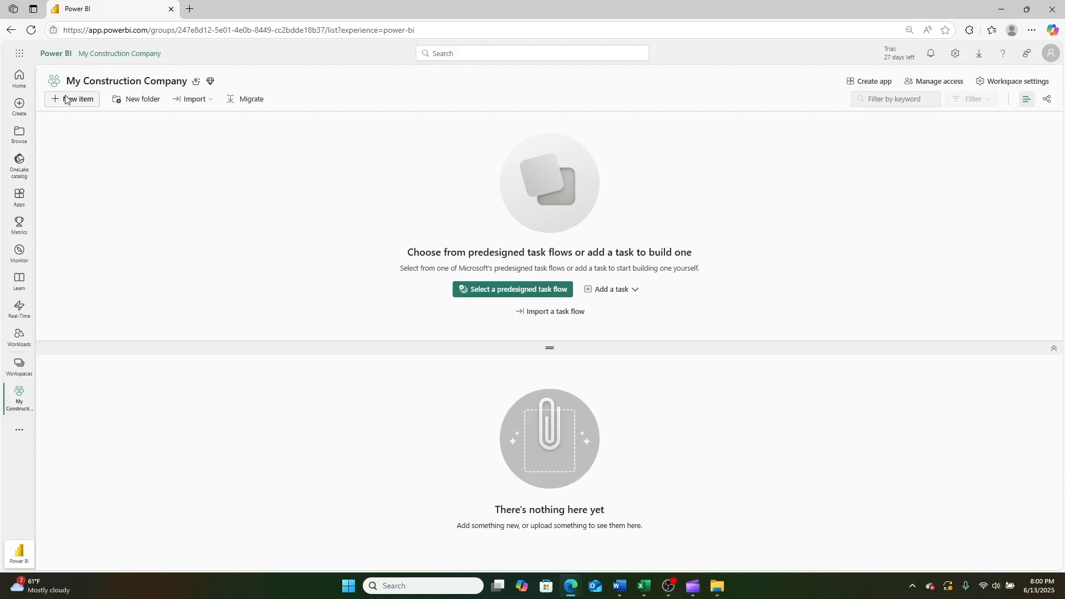
- Start a new Warehouse item in the My Construction Company workspace, filtering the item types by "ware"
left_click(76, 100)
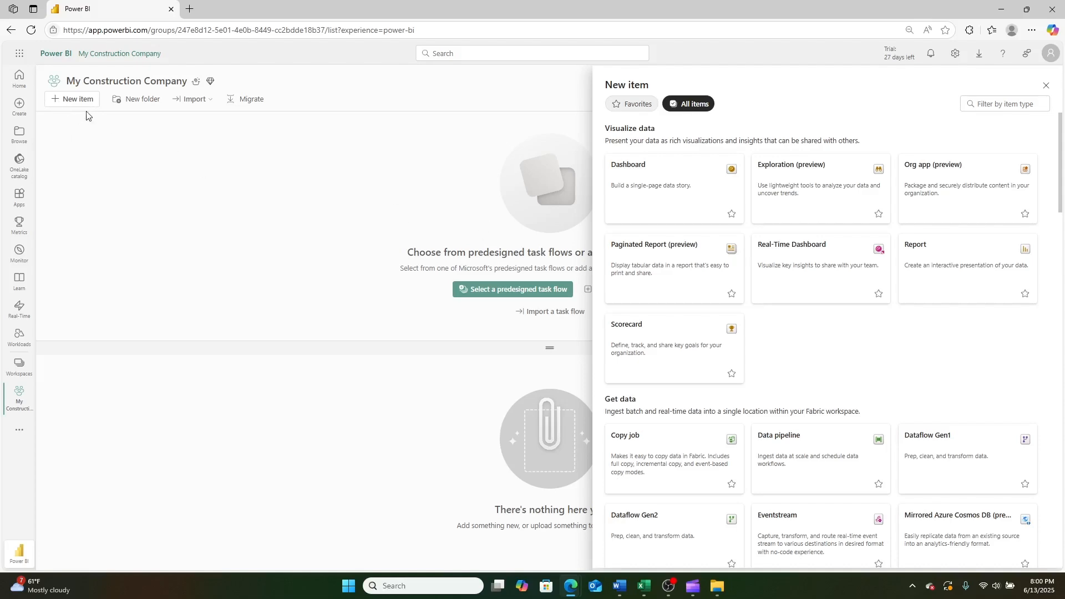
scroll(903, 540, "down", 5)
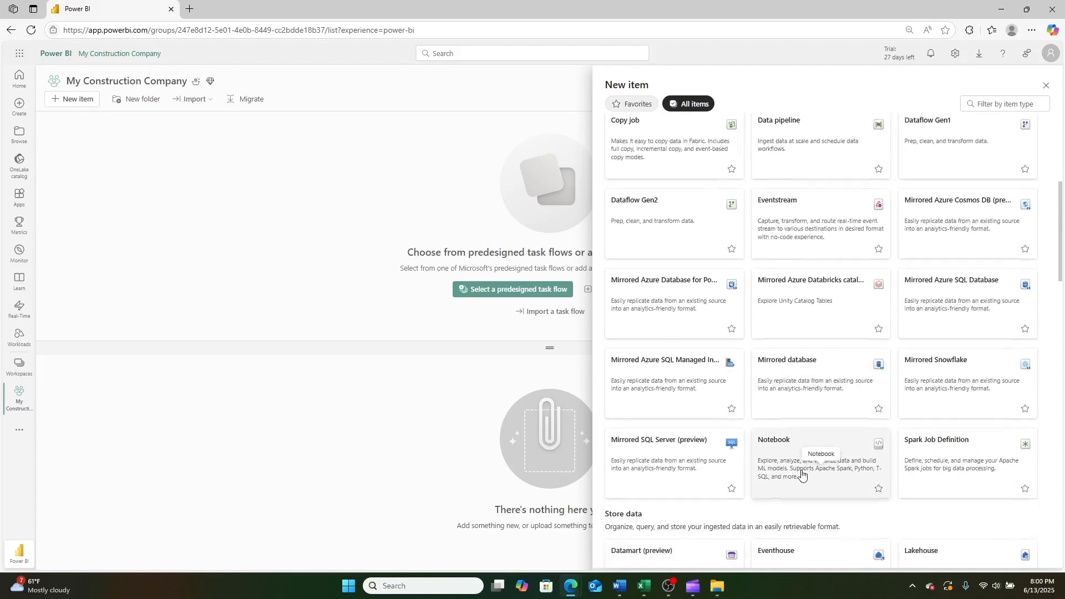
scroll(801, 474, "down", 1)
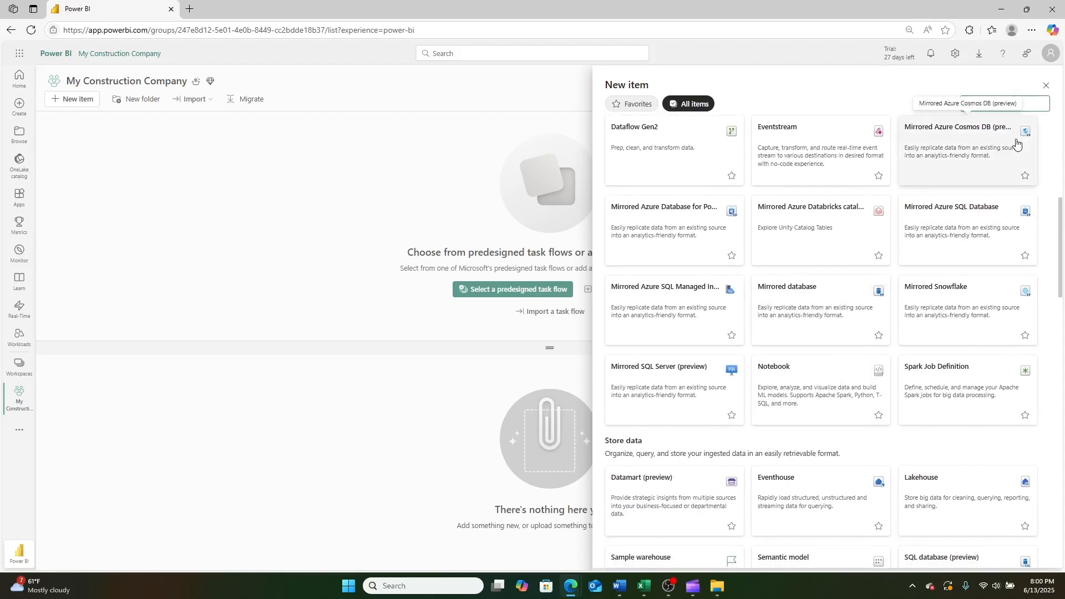
type("ws")
key("BackSpace")
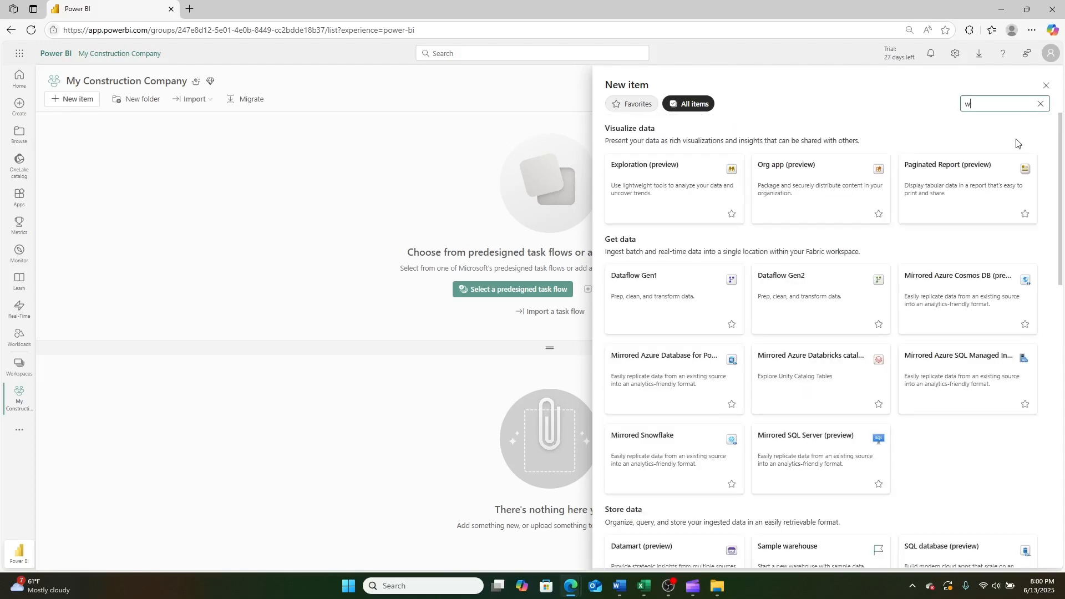
type("are")
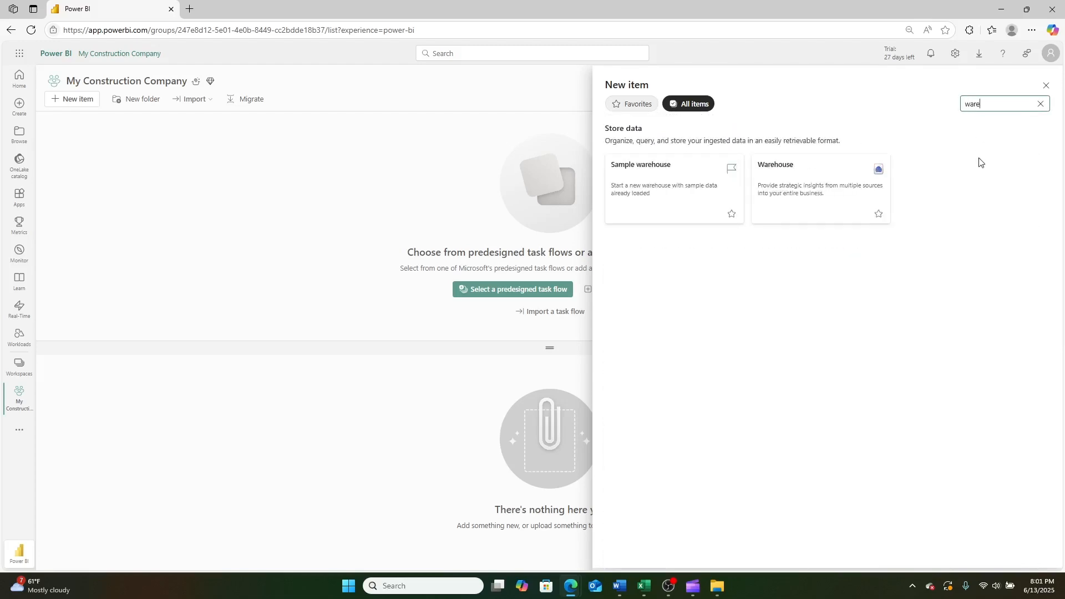
left_click(872, 200)
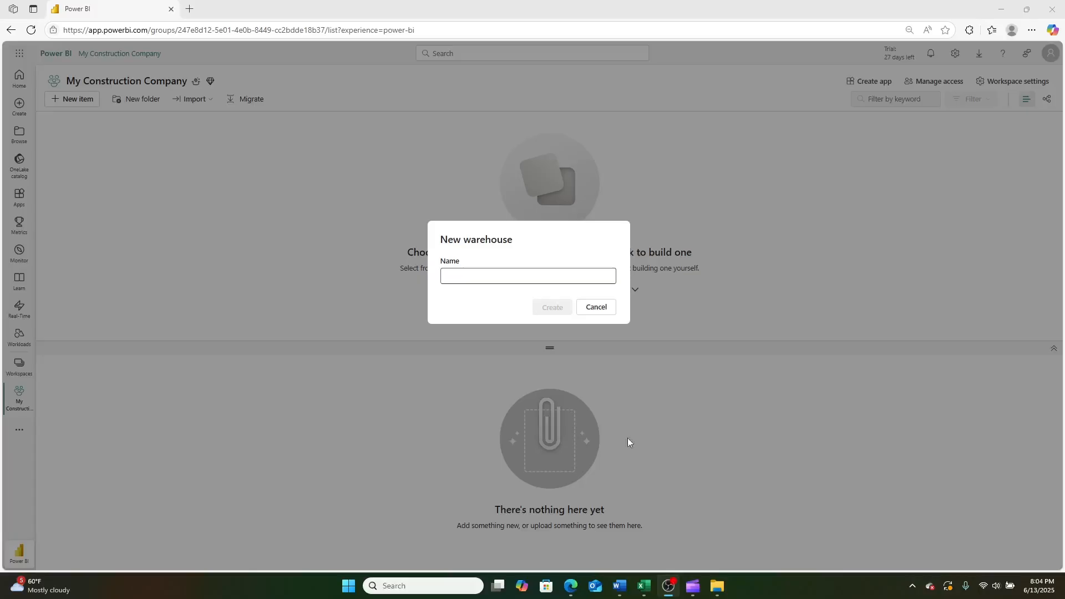
- Name the new warehouse construction_date and create it
left_click(463, 272)
type("construction_date")
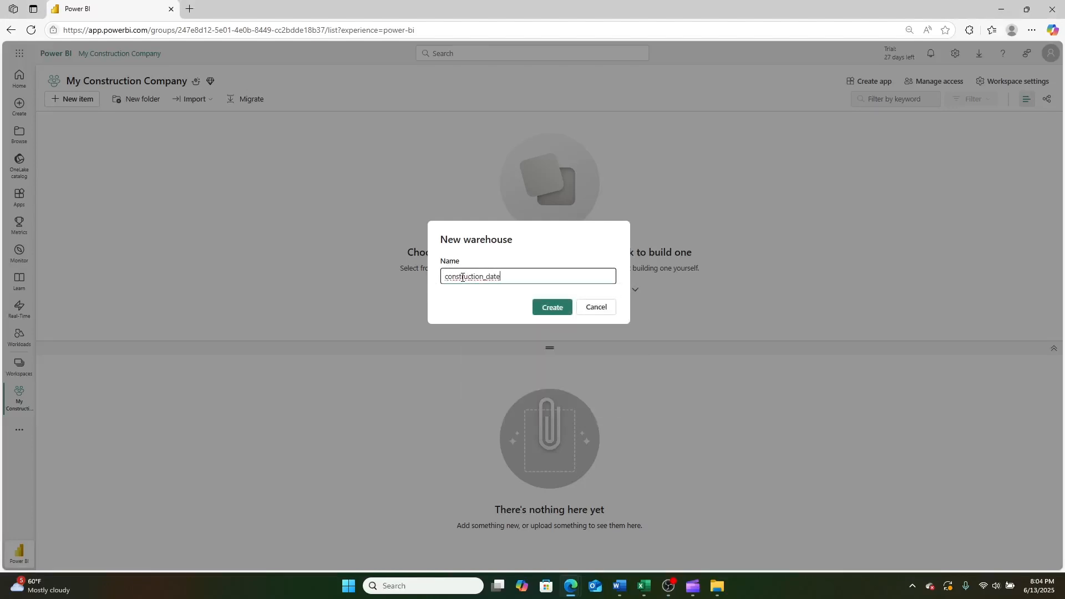
left_click(484, 278)
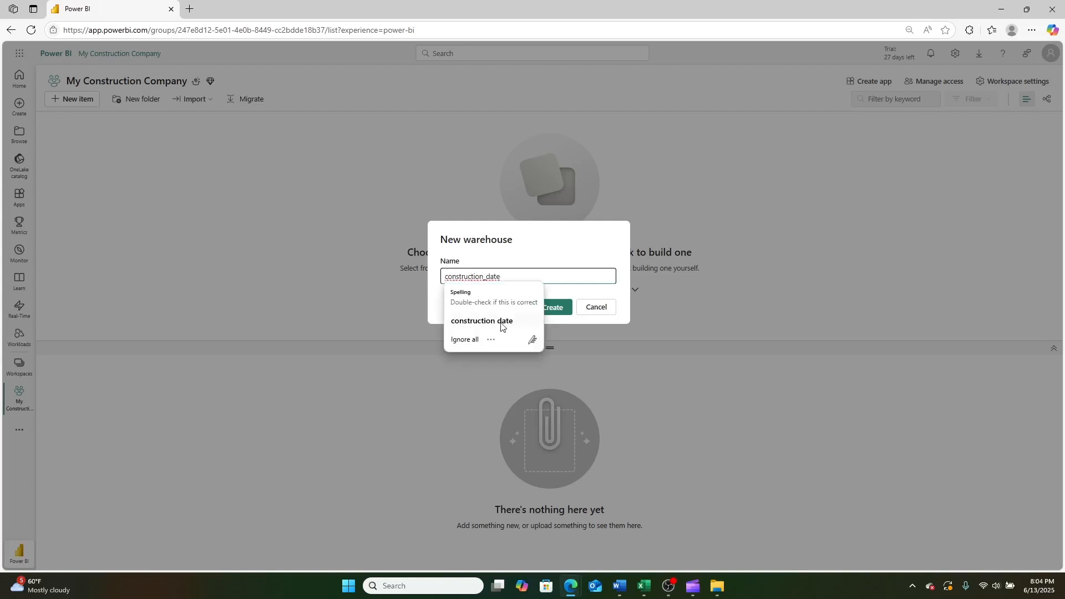
left_click(556, 310)
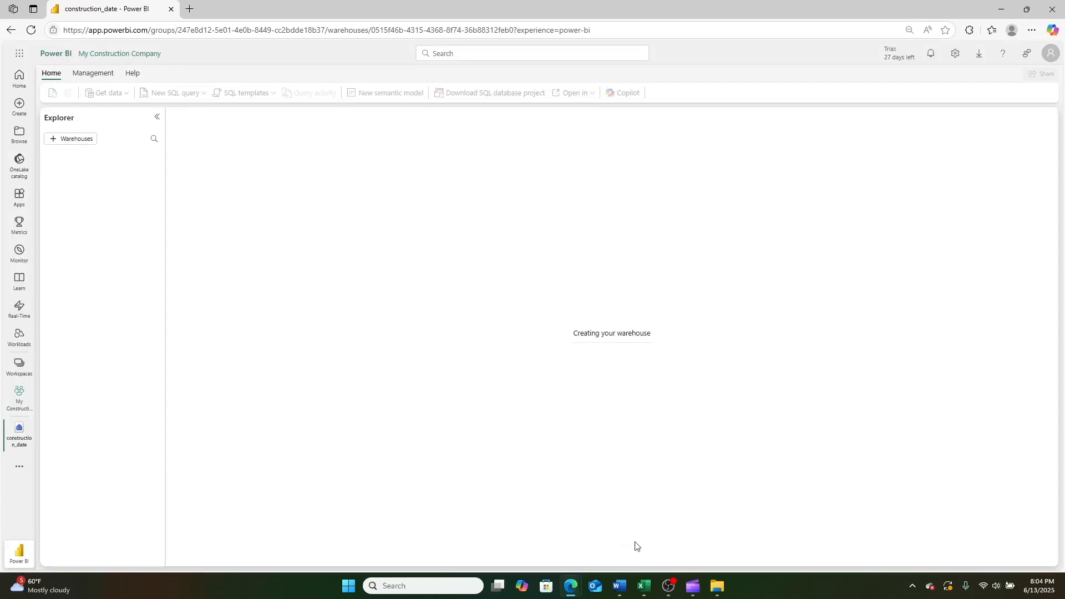
- Switch to the Word requirements document and review the Power BI screen mockups and the data model diagram
left_click(621, 593)
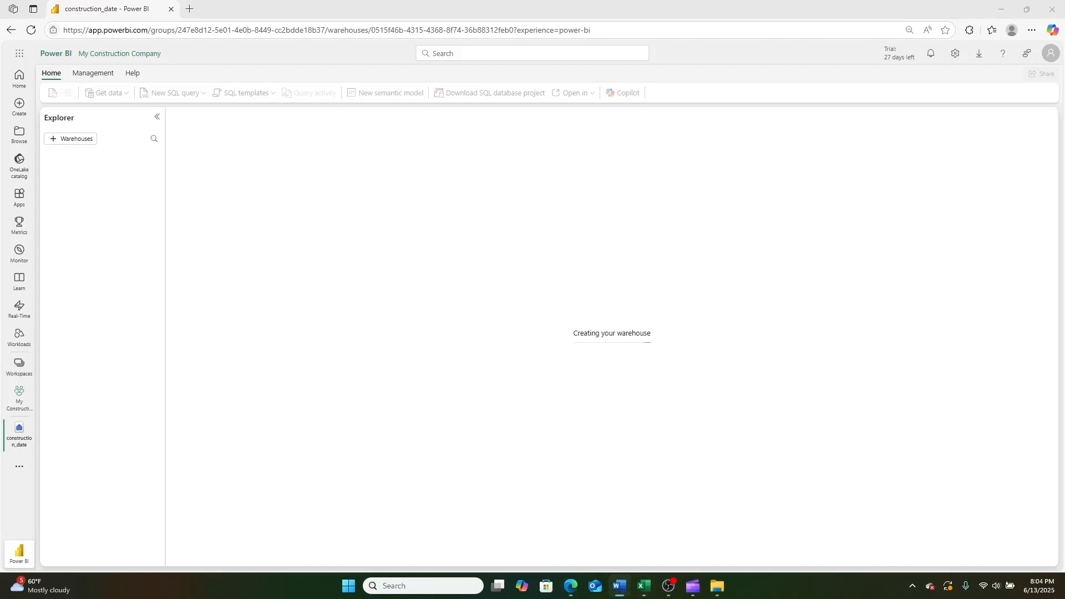
left_click_drag(1064, 0, 699, 80)
scroll(660, 355, "down", 3)
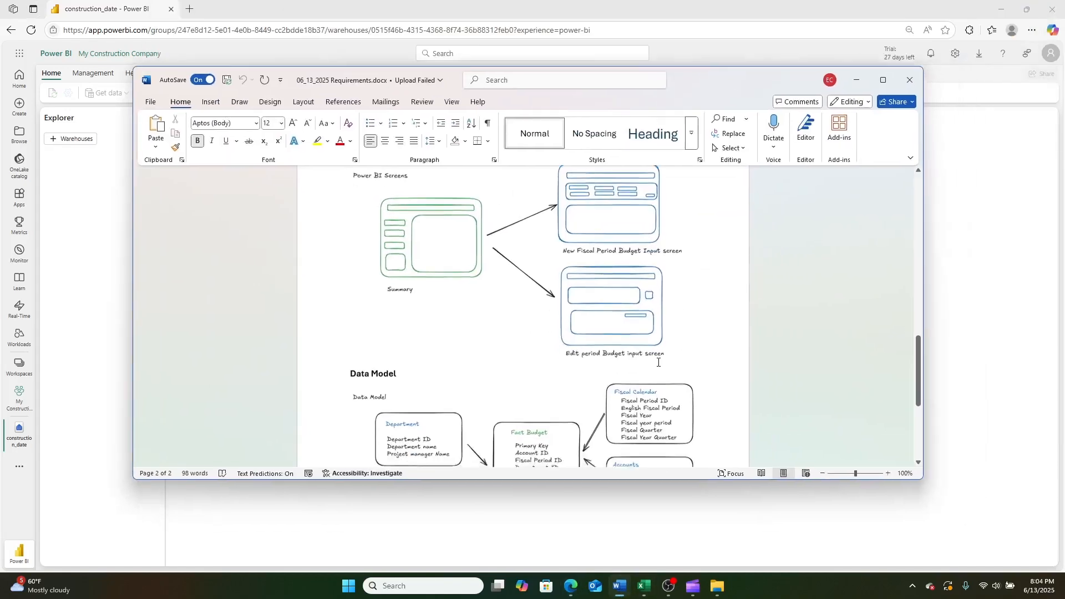
scroll(617, 320, "down", 1)
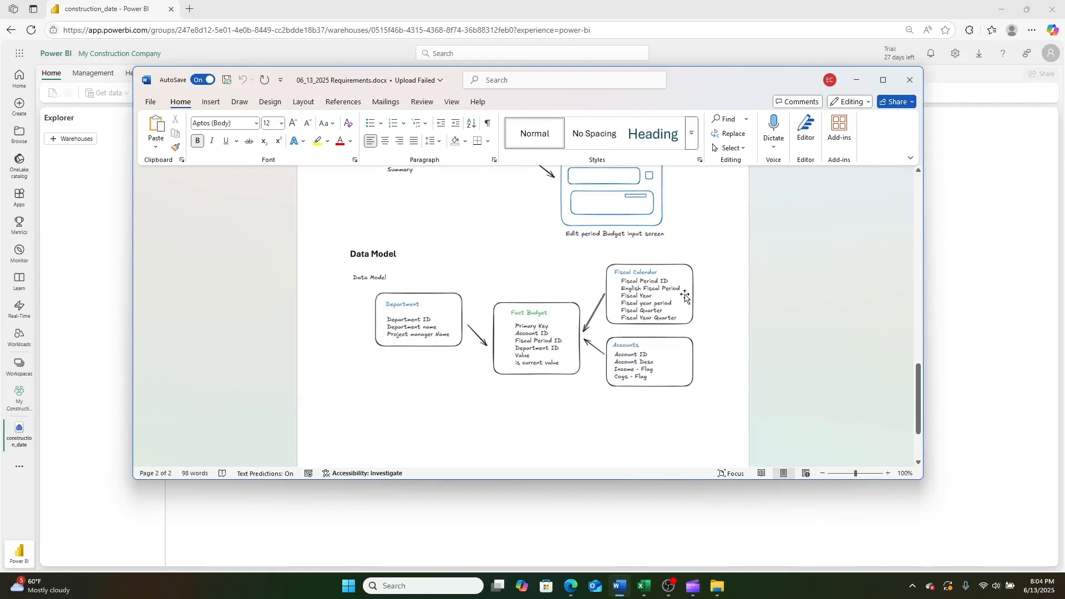
scroll(549, 355, "up", 5)
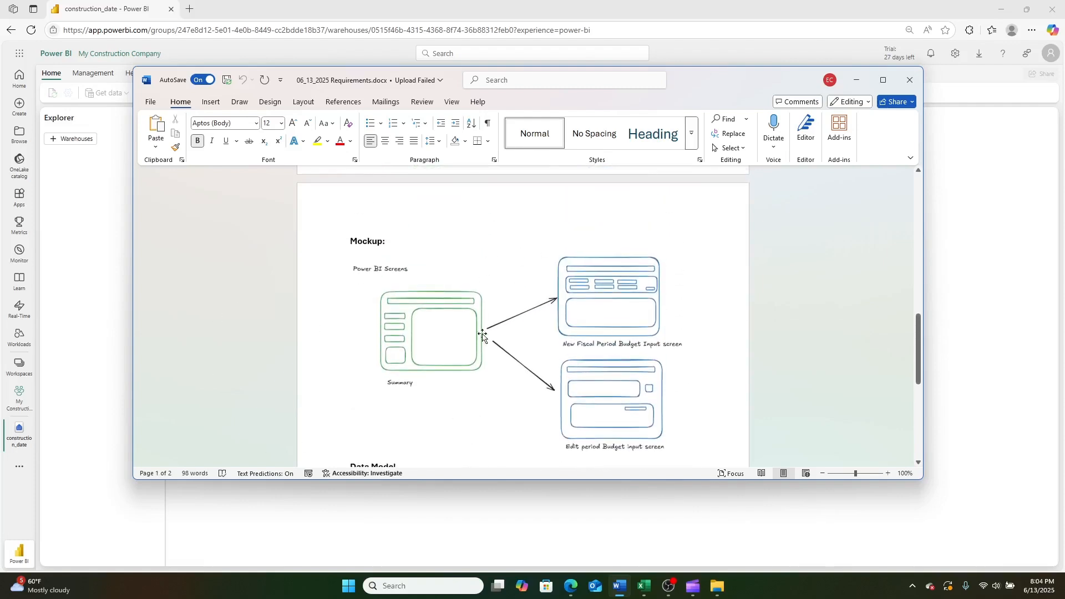
scroll(499, 310, "down", 5)
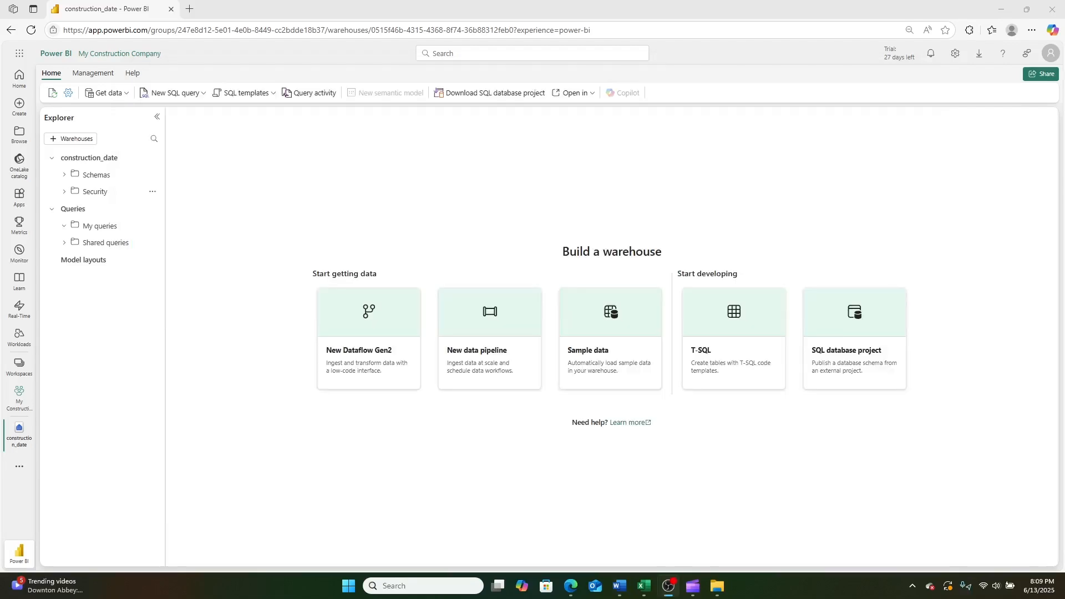
- Open a T-SQL query in the warehouse, paste the script creating the Department, FiscalCalendar, Accounts and FactBudget tables, and run it
left_click(738, 335)
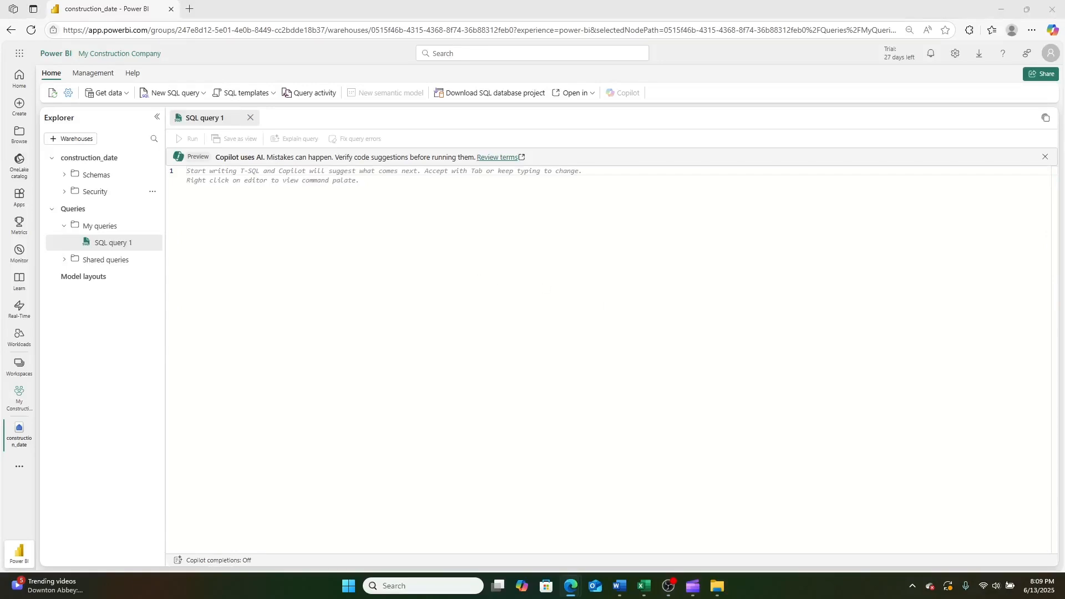
left_click(201, 176)
key("ctrl+v")
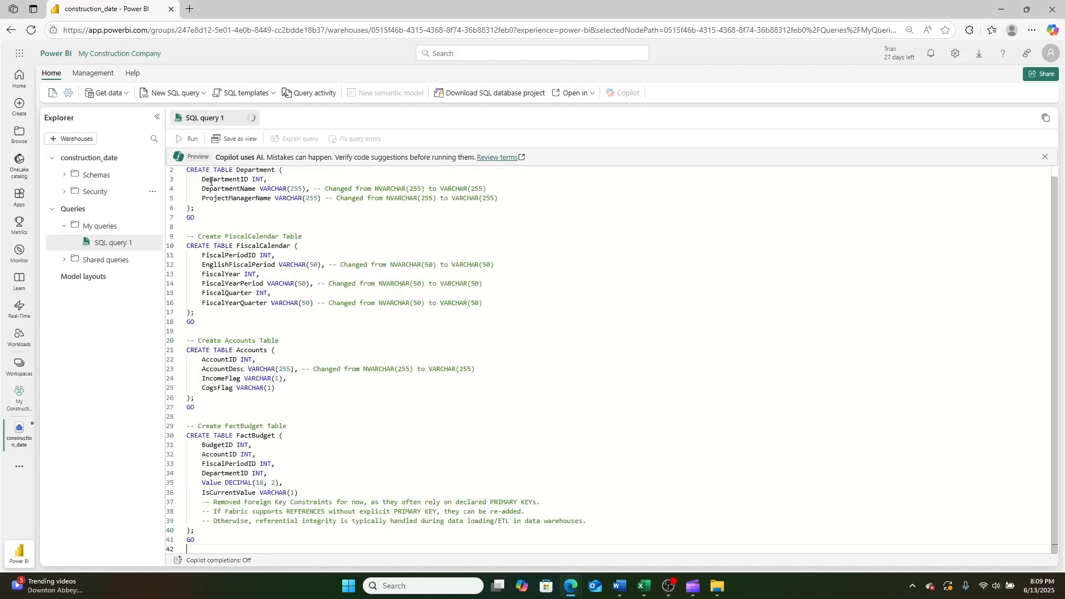
left_click(186, 141)
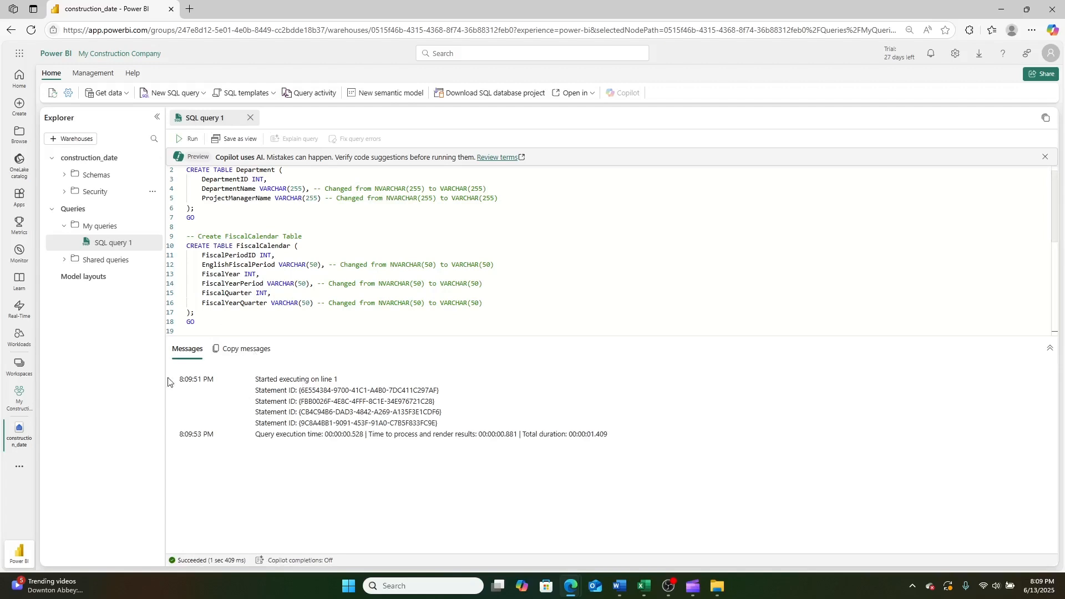
- Expand the warehouse's dbo schema down to its tables and widen the explorer to read their names
left_click(64, 174)
left_click(76, 192)
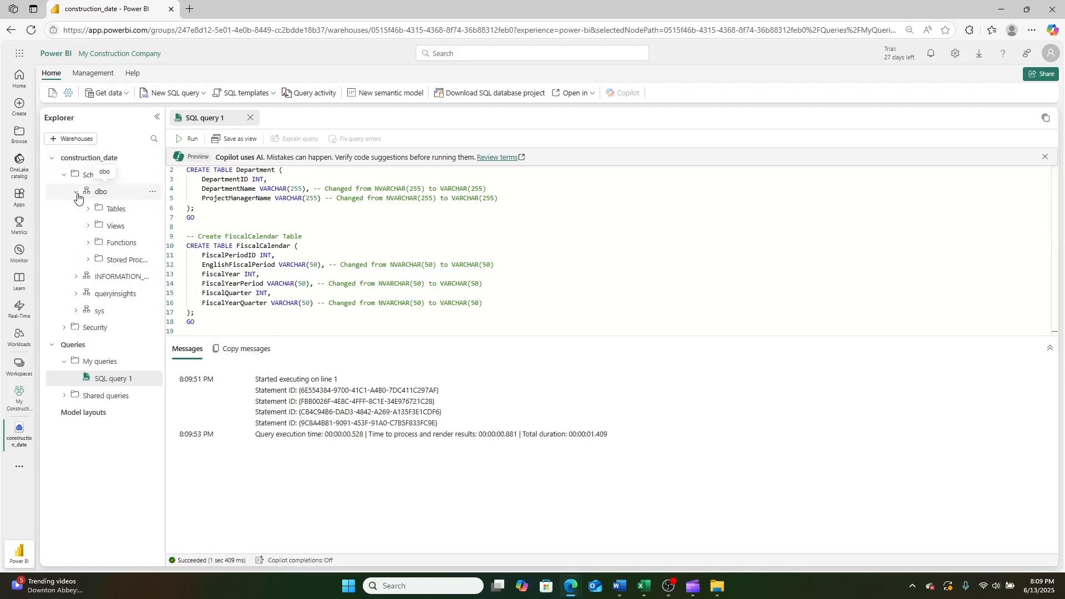
left_click(88, 209)
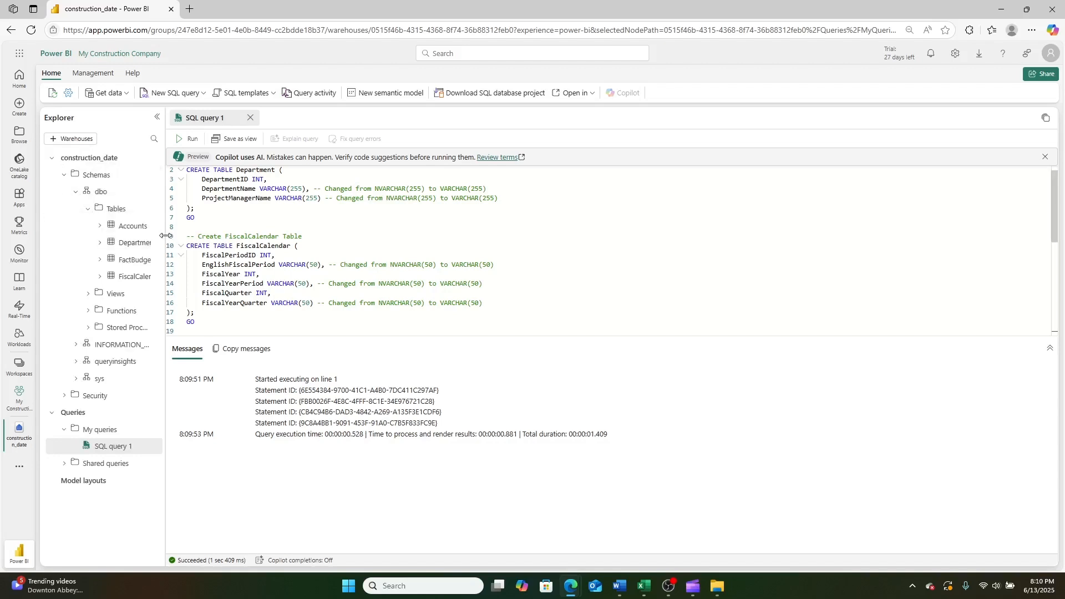
left_click_drag(169, 241, 266, 243)
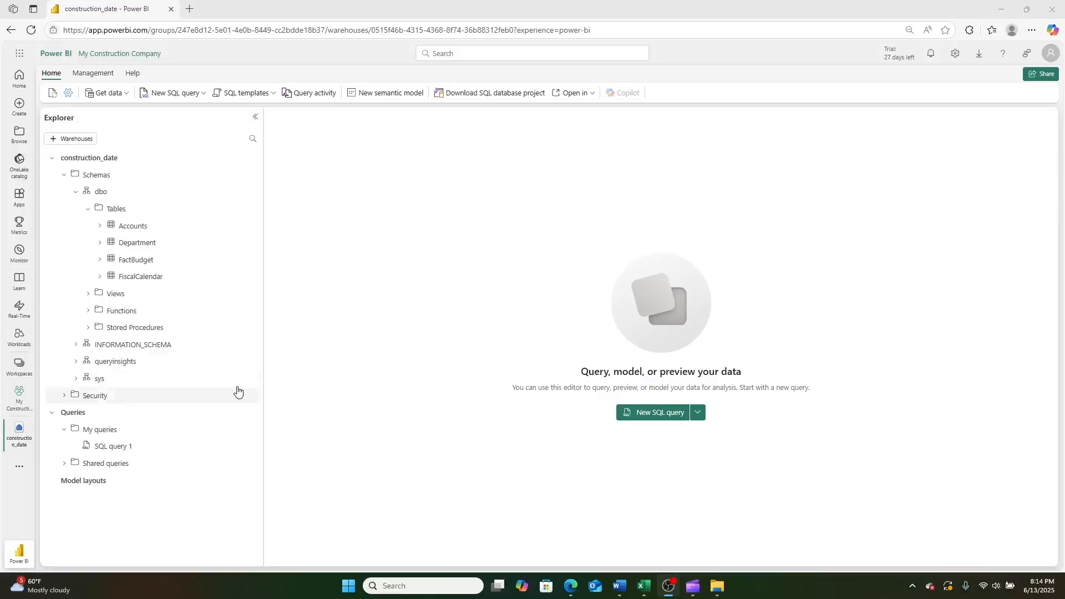
- Replace SQL query 1 with inserts adding Electrical, Plumbing, Commercial and Residential as departments 1 to 4 with their project managers, and run it
left_click(114, 446)
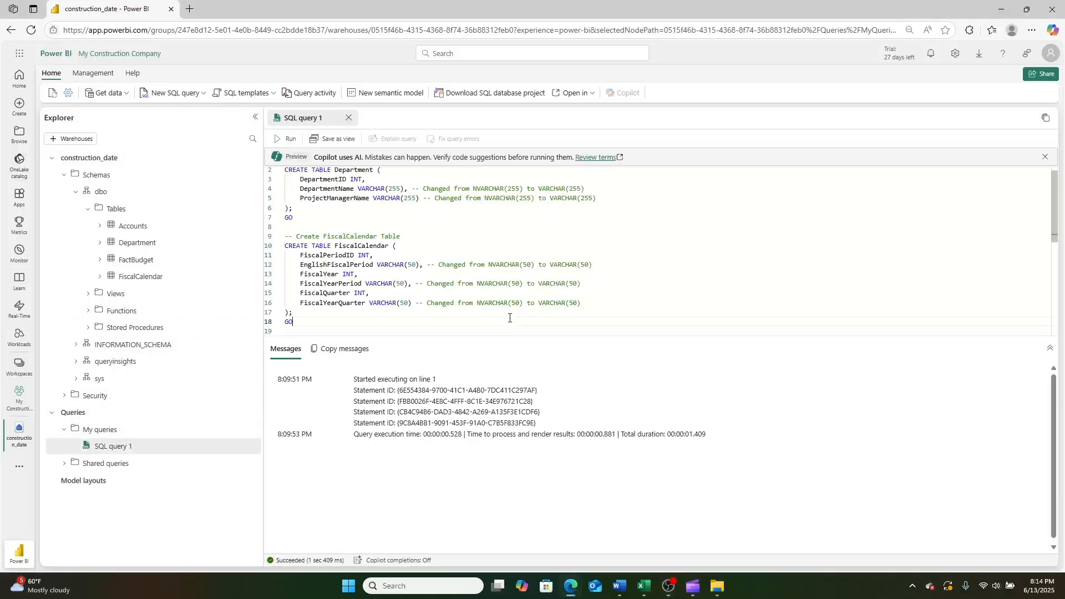
key("ctrl+a")
key("Delete")
type("INSERT INTO Department (DepartmentID, DepartmentName, ProjectManagerName) VALUES (1, 'Electrical', 'Alice Smith'); GO  INSERT INTO Department (DepartmentID, DepartmentName, ProjectManagerName) VALUES (2, 'Plumbing', 'Bob Johnson'); GO  INSERT INTO Department (DepartmentID, DepartmentName, ProjectManagerName) VALUES (3, 'Commercial', 'Carol White'); GO  INSERT INTO Department (DepartmentID, DepartmentName, ProjectManagerName) VALUES (4, 'Residential', 'David Green'); GO")
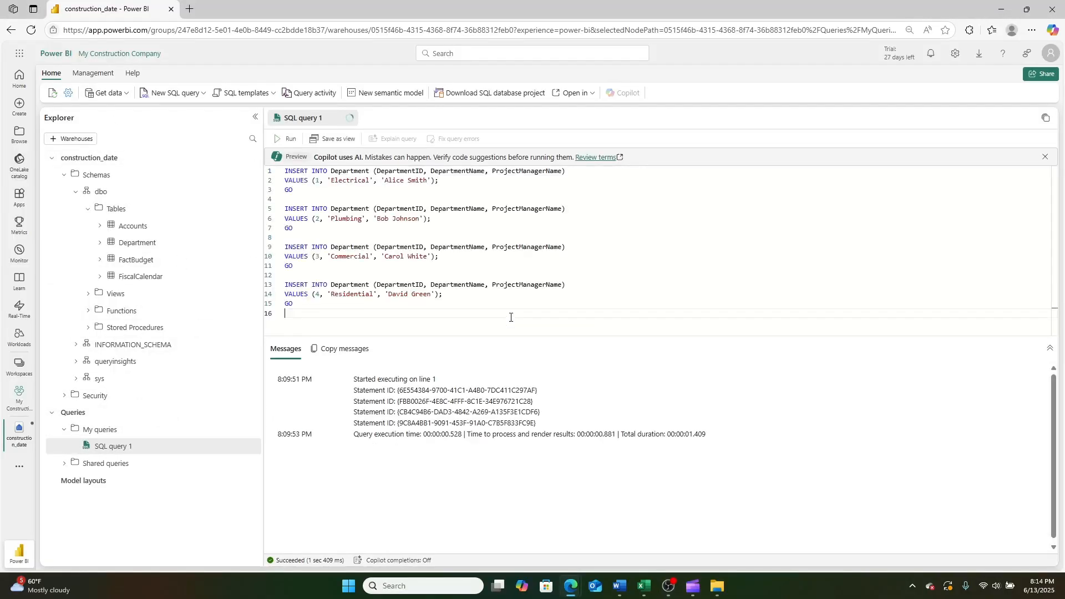
left_click(286, 137)
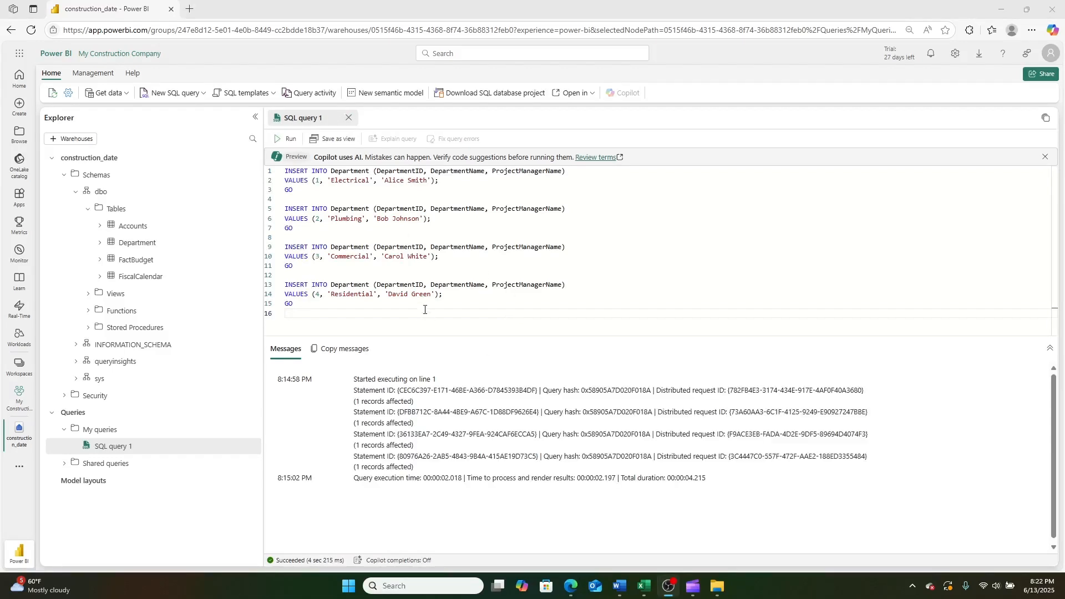
- Replace the query with insert statements adding income and COGS accounts 1 to 8 to the Accounts table, and run it
key("ctrl+a")
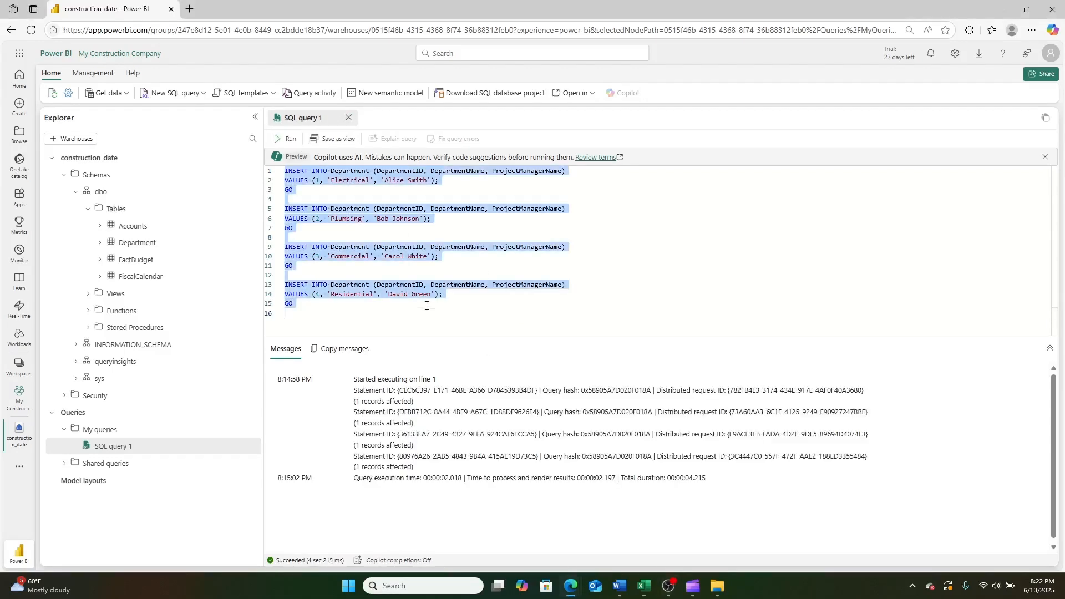
key("ctrl+v")
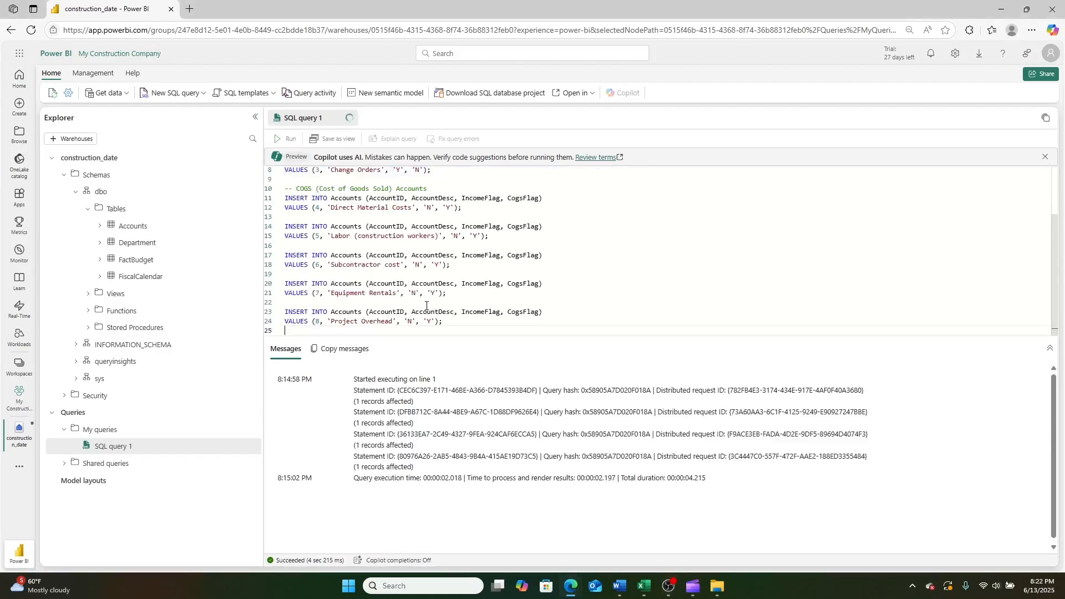
left_click(289, 138)
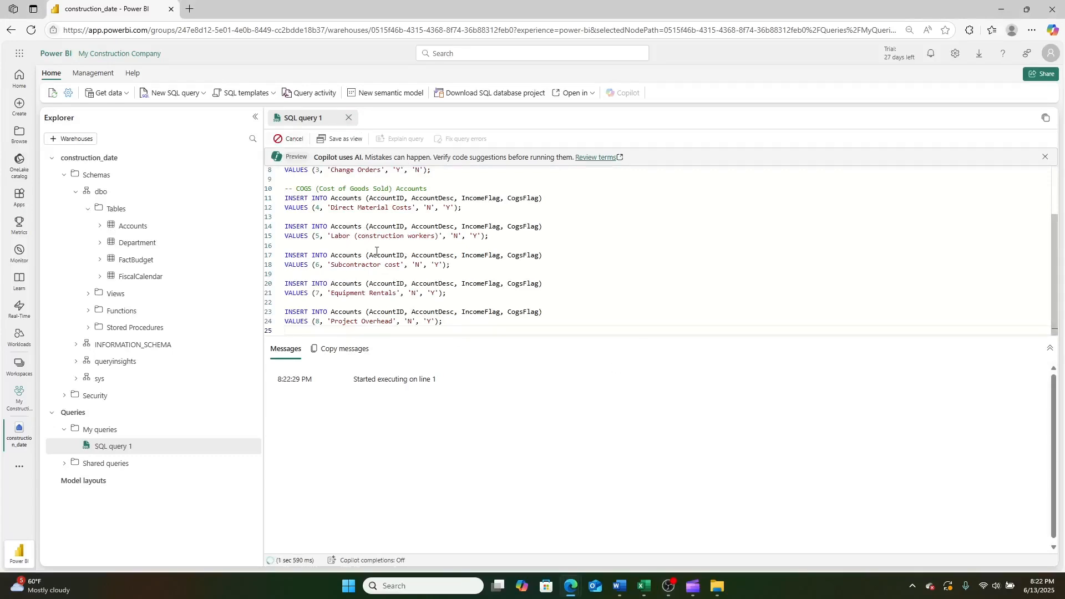
- Replace the query with a looping script that fills the FiscalCalendar table for fiscal years 2024 to 2027, and run it
key("ctrl+a")
key("Delete")
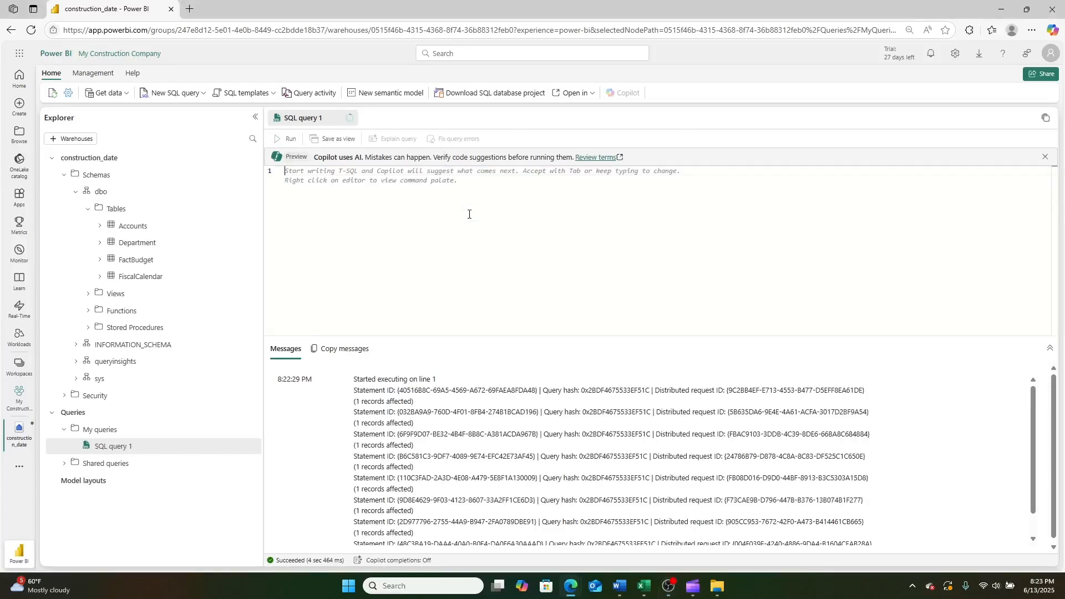
key("ctrl+v")
scroll(394, 231, "up", 10)
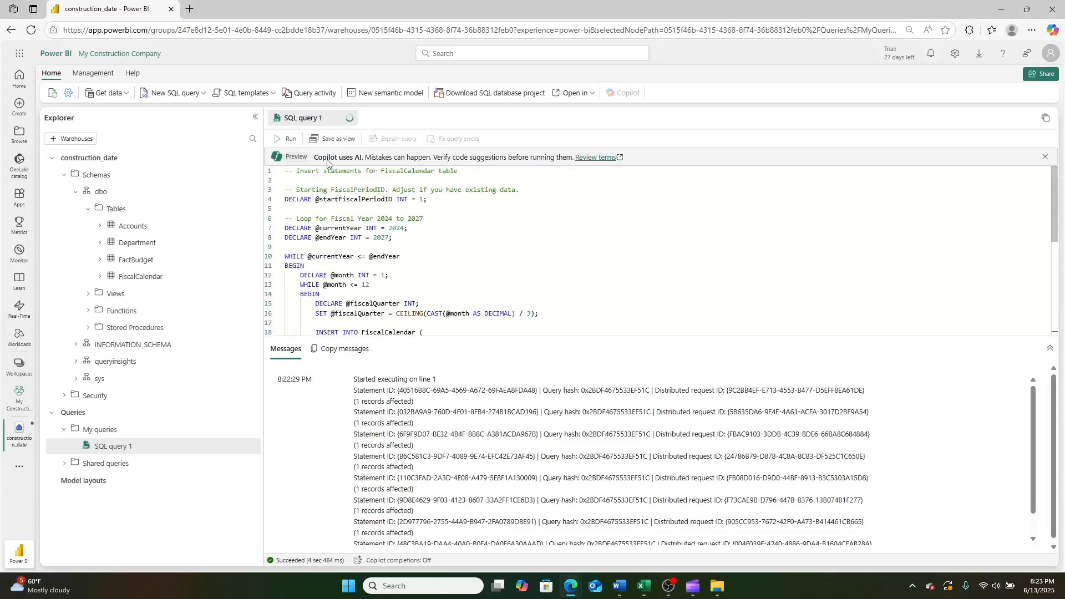
left_click(287, 139)
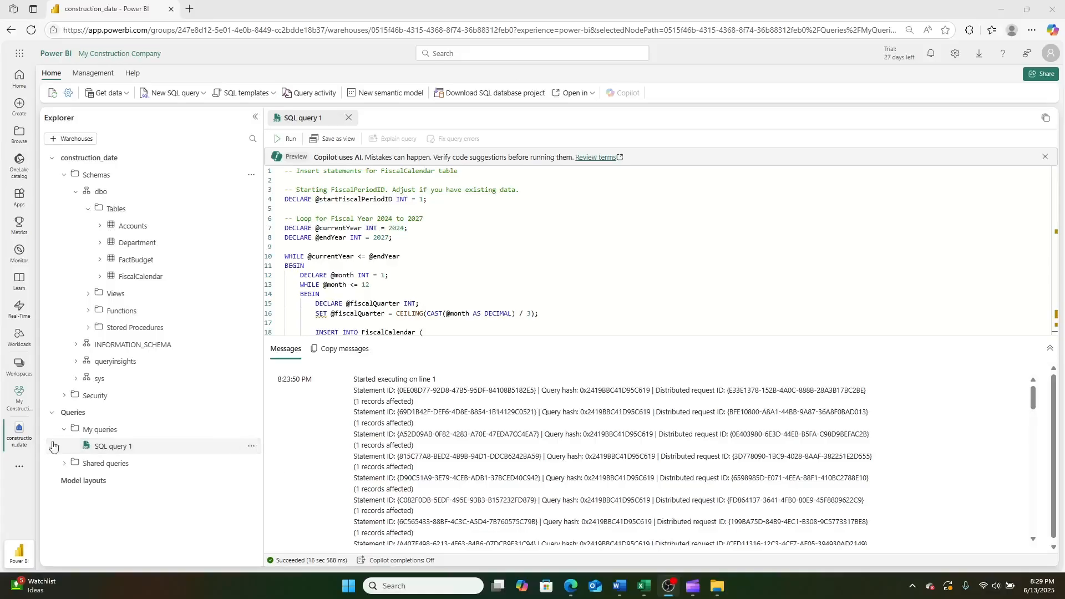
- Reopen the construction_date warehouse and start a new semantic model including the Accounts, Department, FactBudget and FiscalCalendar tables
left_click(19, 399)
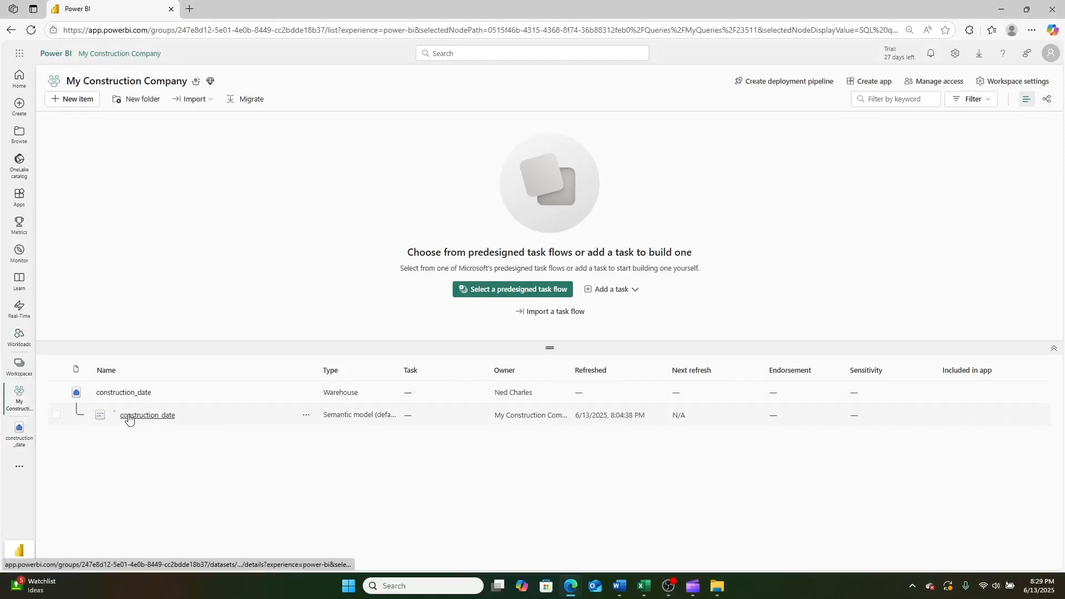
left_click(123, 392)
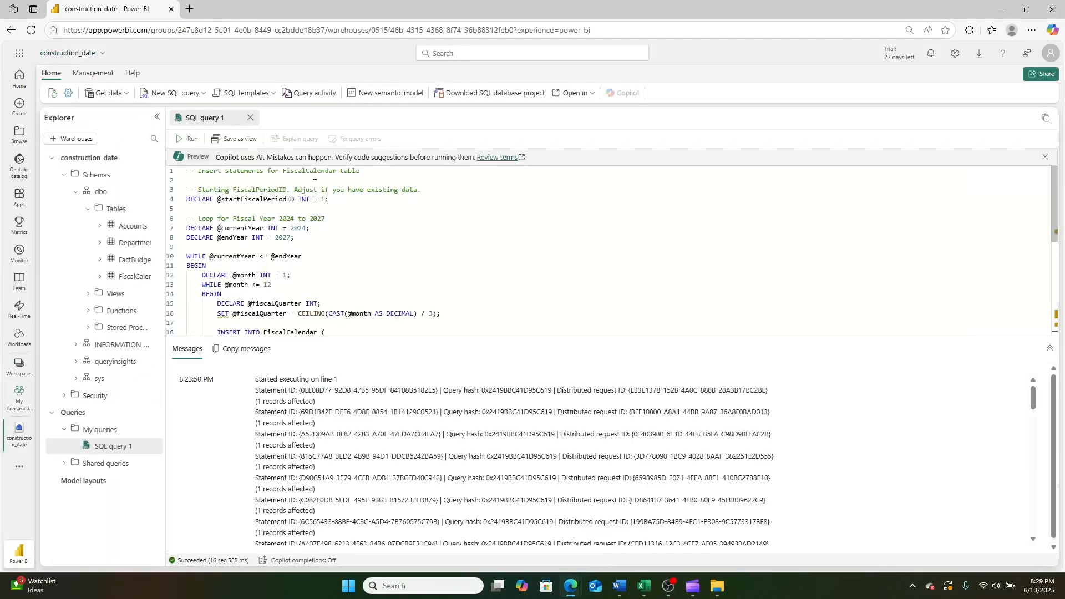
left_click(386, 95)
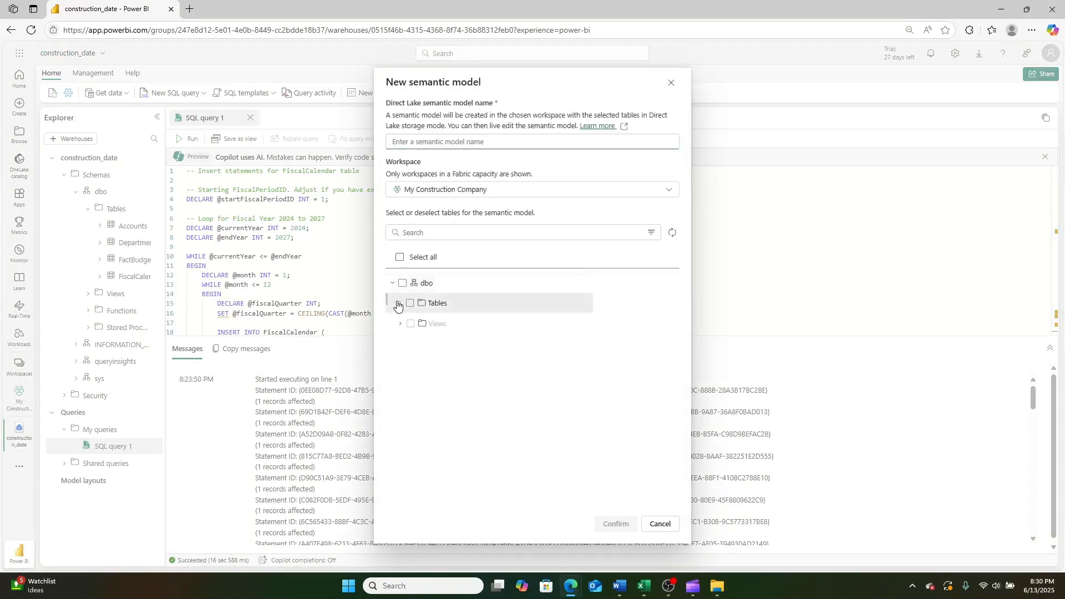
left_click(399, 305)
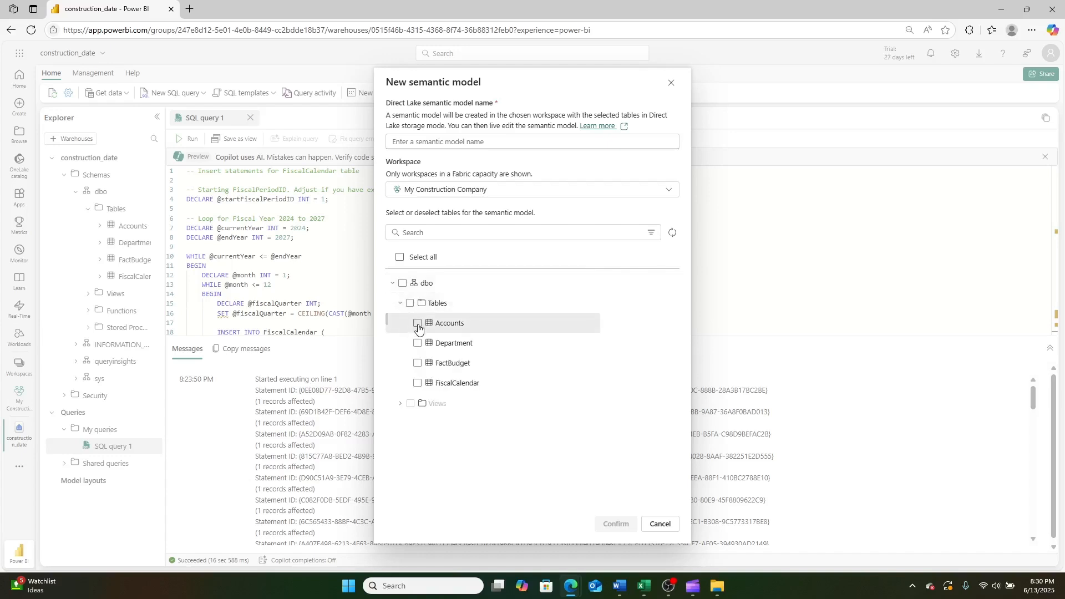
left_click(418, 343)
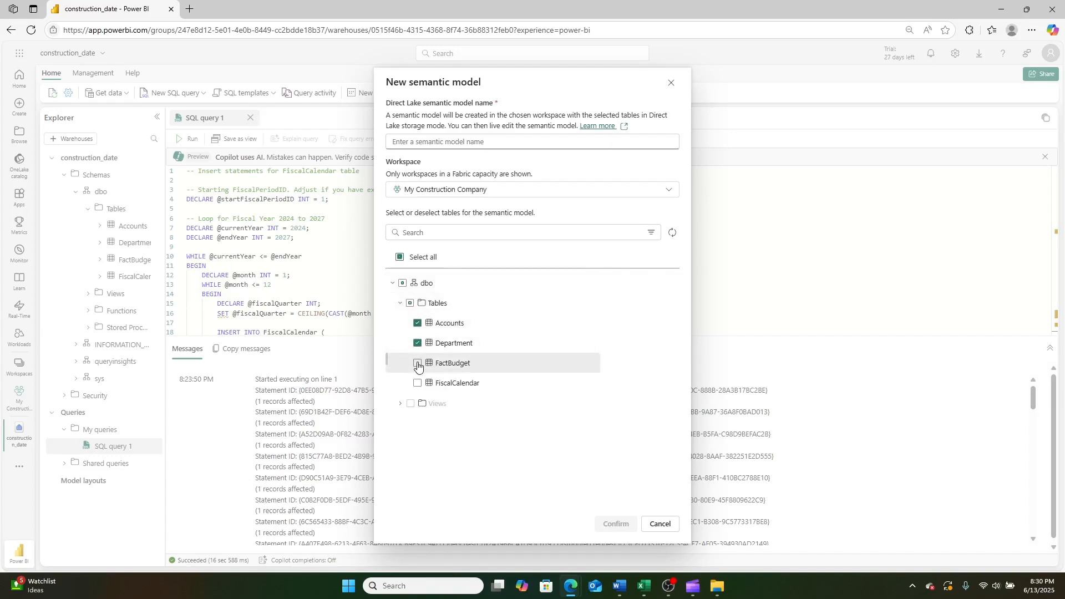
left_click(417, 363)
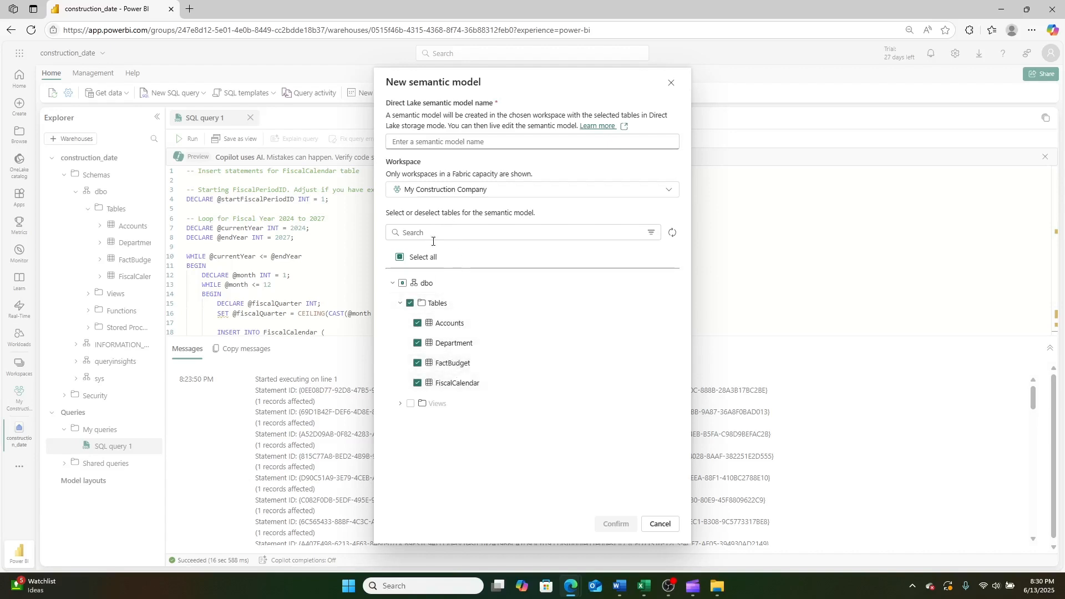
- Name the semantic model Financial Forecasting Data Model and create it in the My Construction Company workspace
left_click(425, 140)
type("Financial Forecasting Data Model")
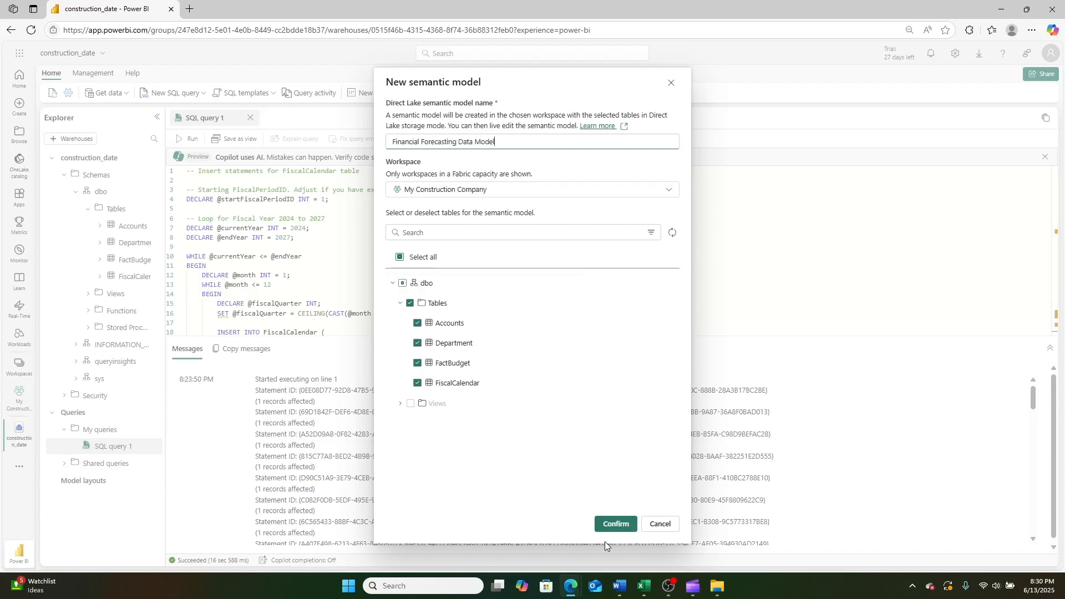
left_click(613, 526)
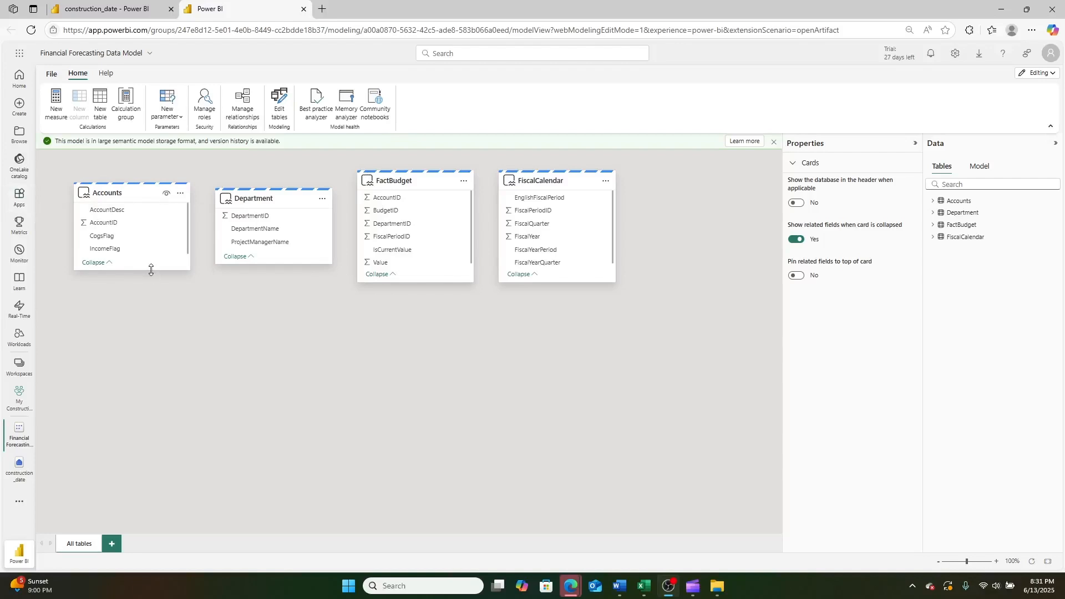
- Lengthen the Accounts, Department, FactBudget and FiscalCalendar cards in the model diagram to fit all their columns
left_click_drag(151, 270, 152, 415)
left_click_drag(280, 263, 297, 441)
left_click_drag(433, 286, 434, 430)
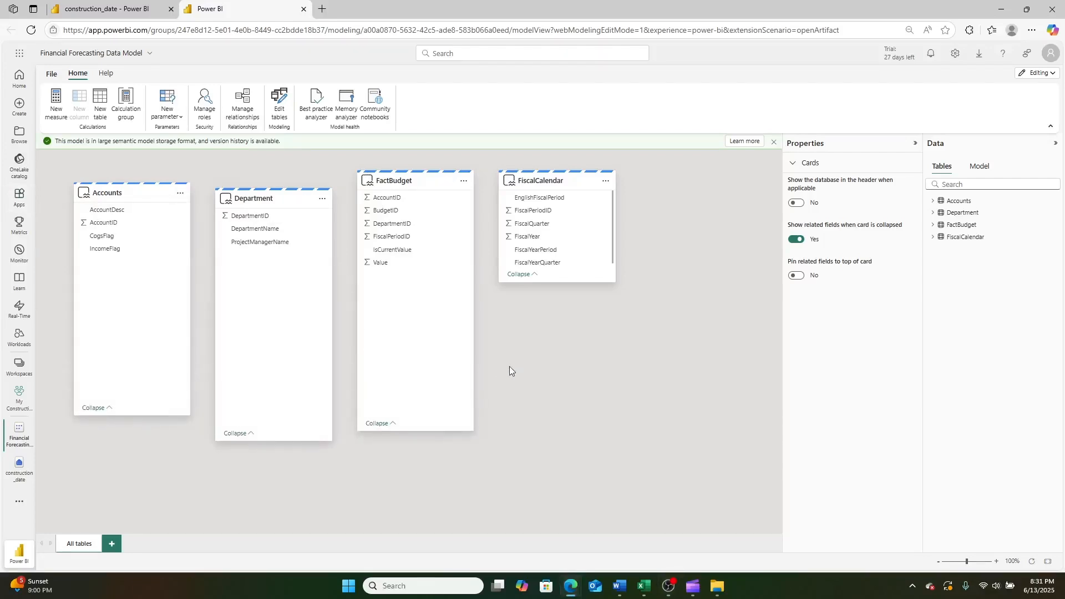
left_click_drag(555, 282, 554, 453)
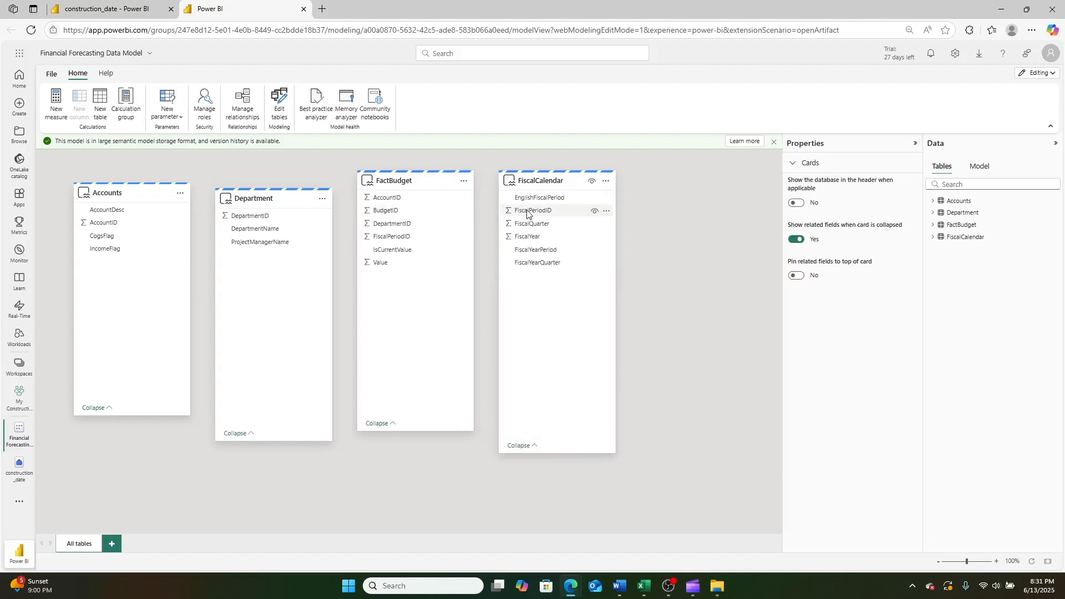
- Set the default summarization of the Accounts table's AccountID column to None in its advanced properties
left_click(95, 223)
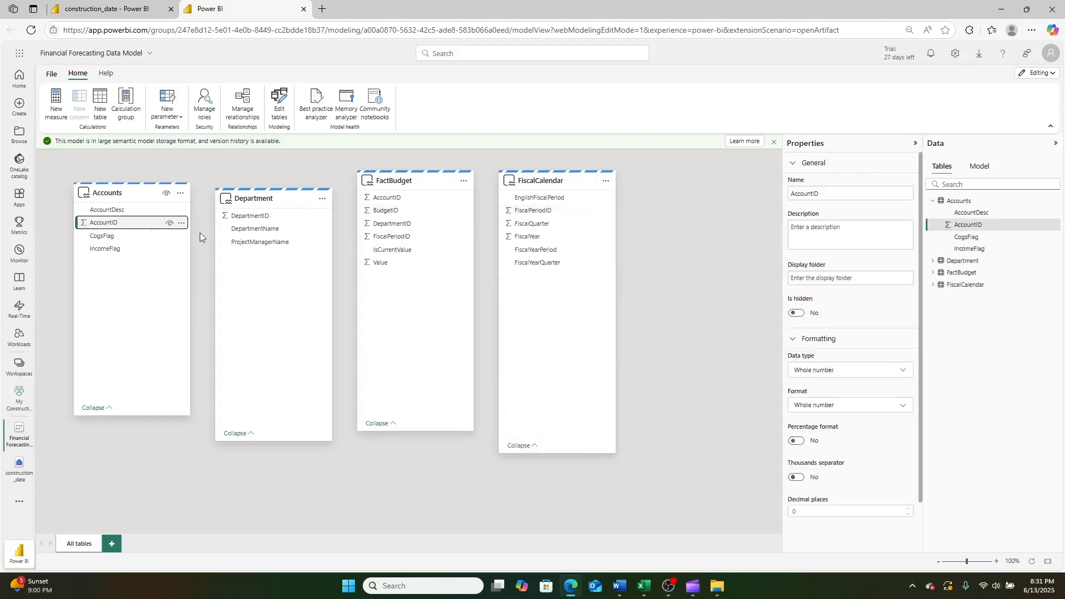
scroll(888, 420, "down", 1)
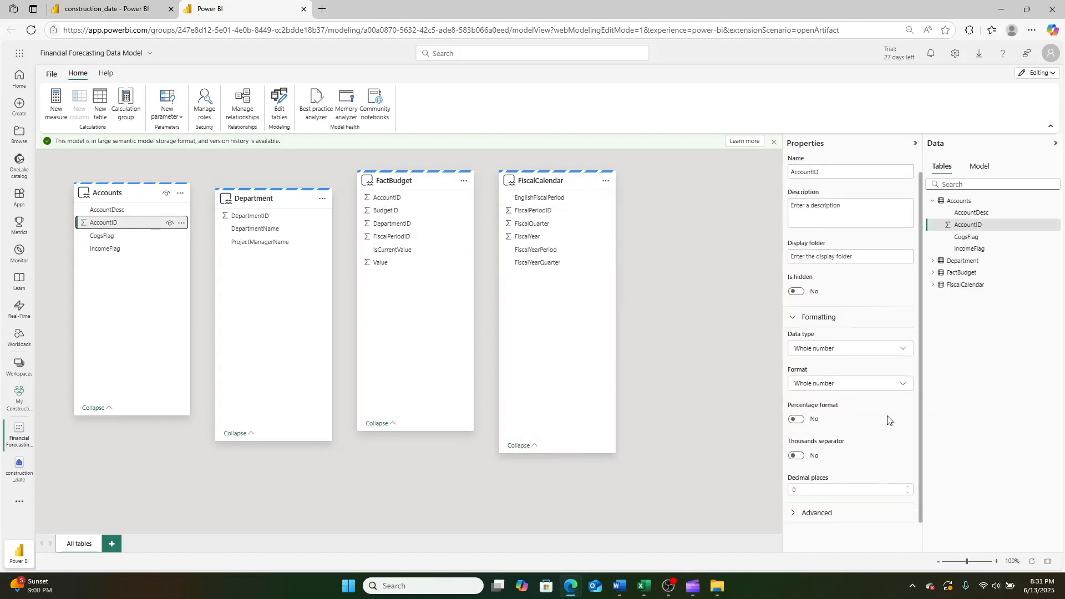
left_click(826, 513)
left_click(841, 438)
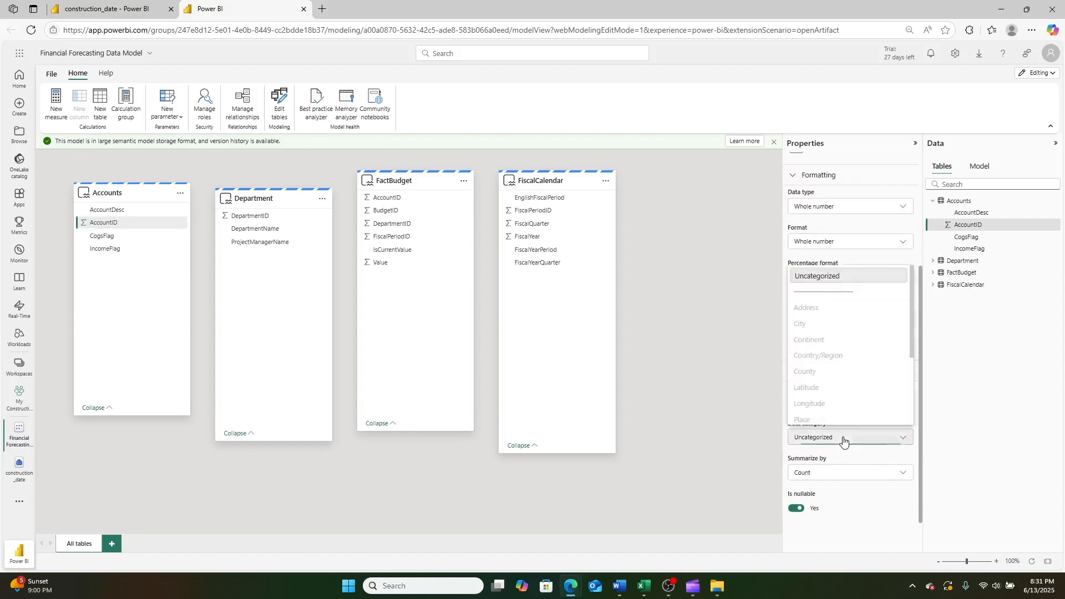
left_click(873, 468)
left_click(847, 476)
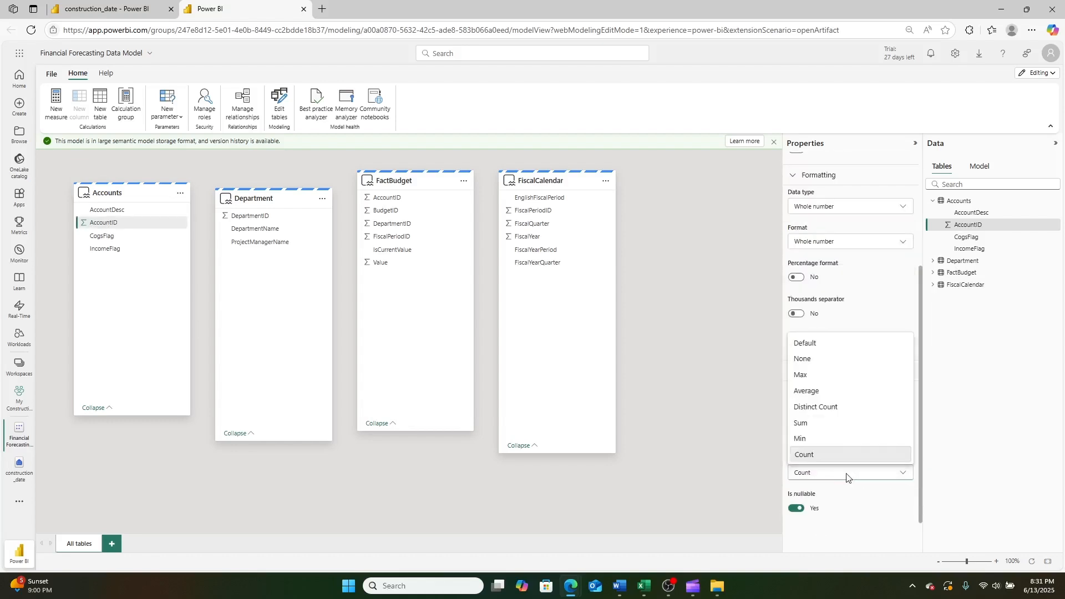
left_click(811, 360)
- Set Summarize by to None for the DepartmentID column of the Department table
left_click(252, 219)
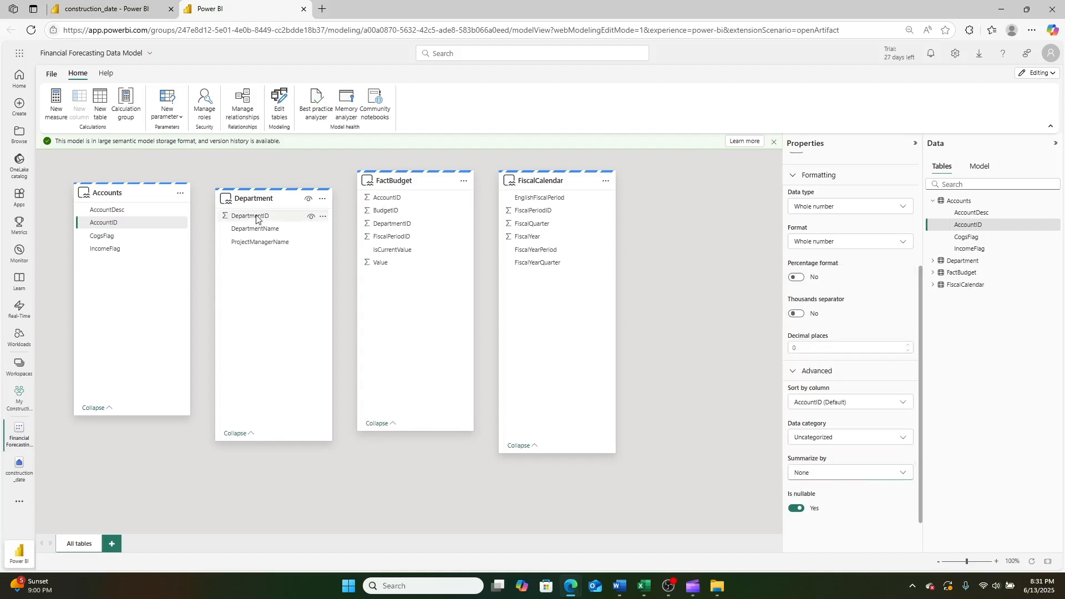
left_click(838, 473)
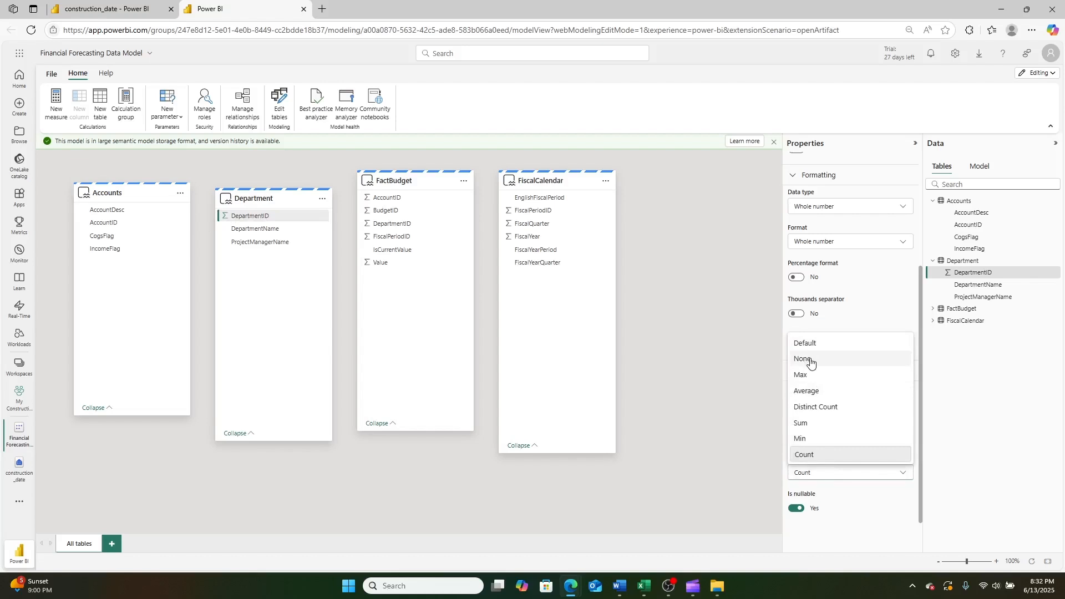
left_click(810, 360)
- Set Summarize by to None for FactBudget's AccountID and the remaining numeric columns of FactBudget and FiscalCalendar
left_click(391, 198)
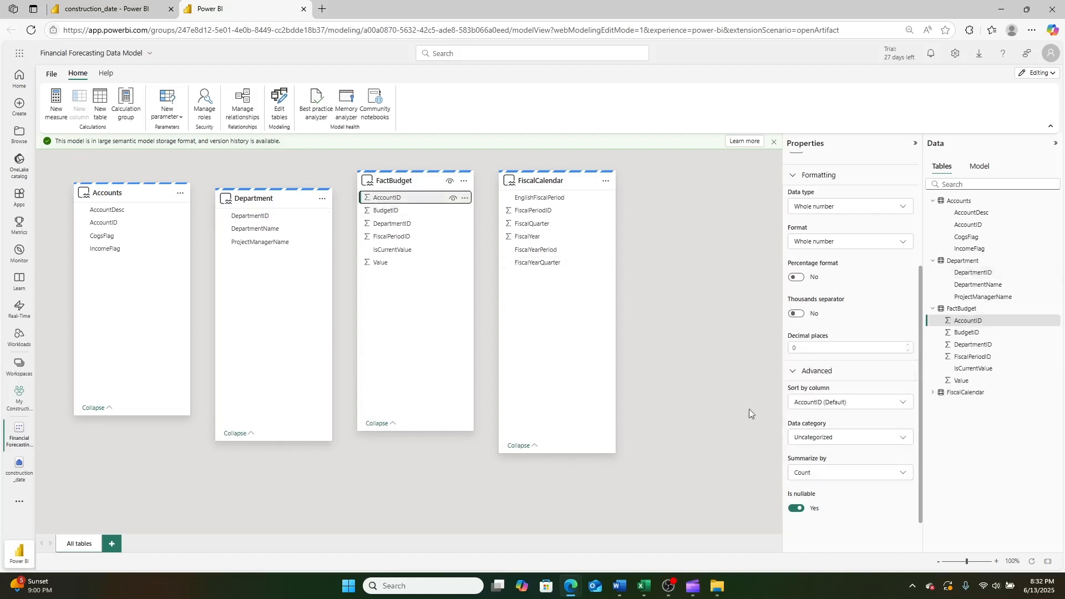
left_click(810, 473)
left_click(810, 359)
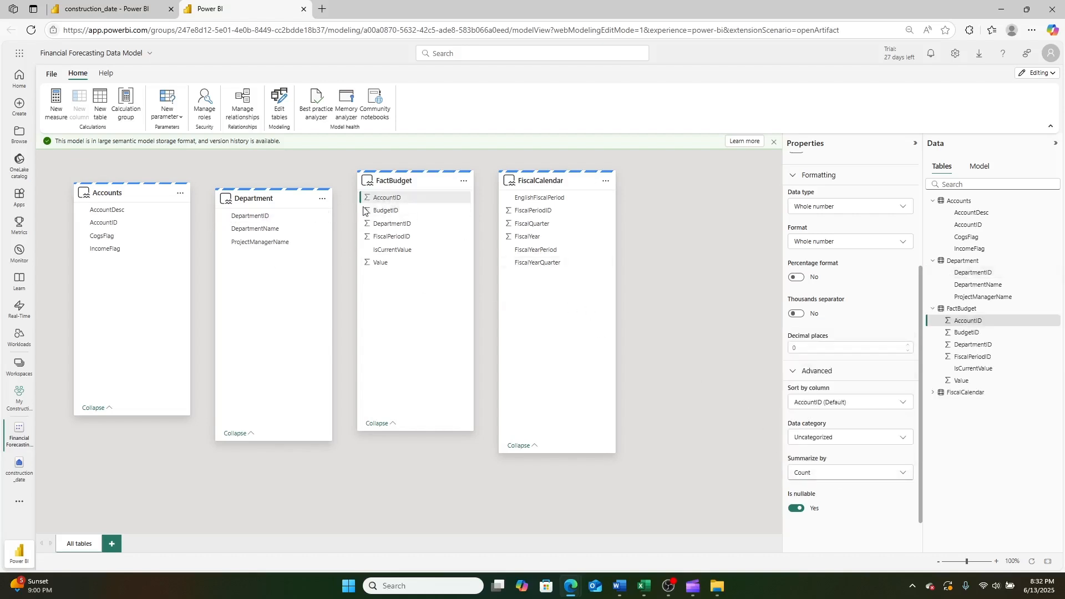
left_click(382, 211)
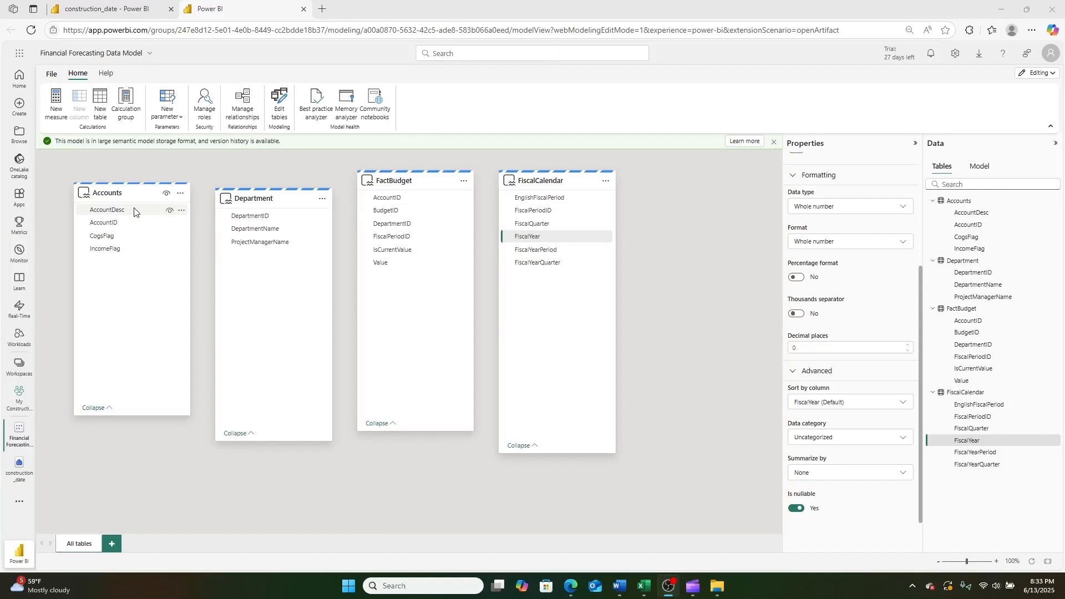
- Rename the AccountDesc column of the Accounts table as Account Desc
left_click(107, 210)
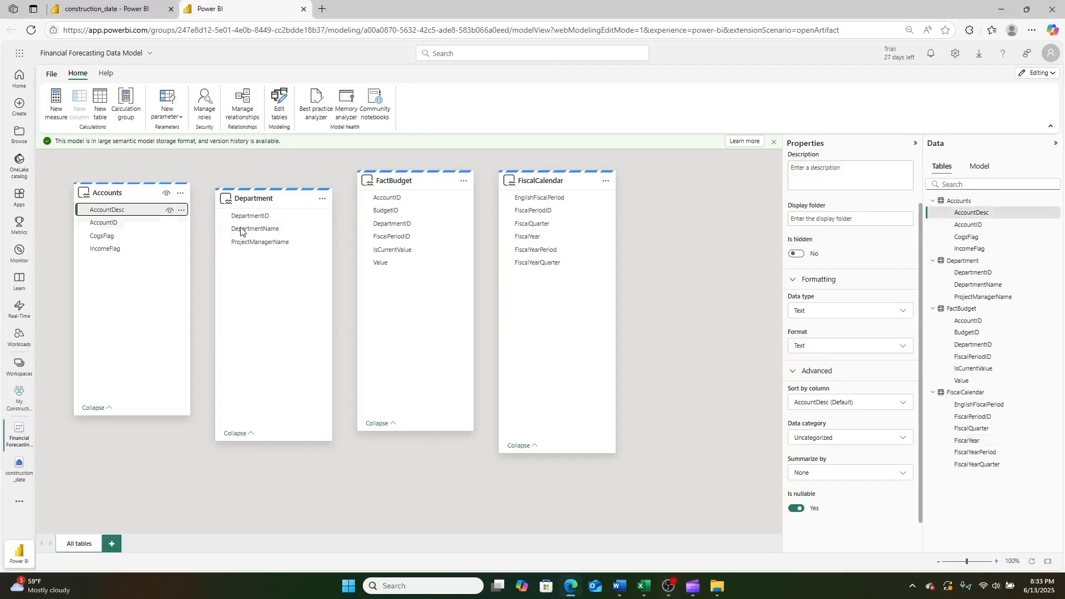
left_click(1053, 213)
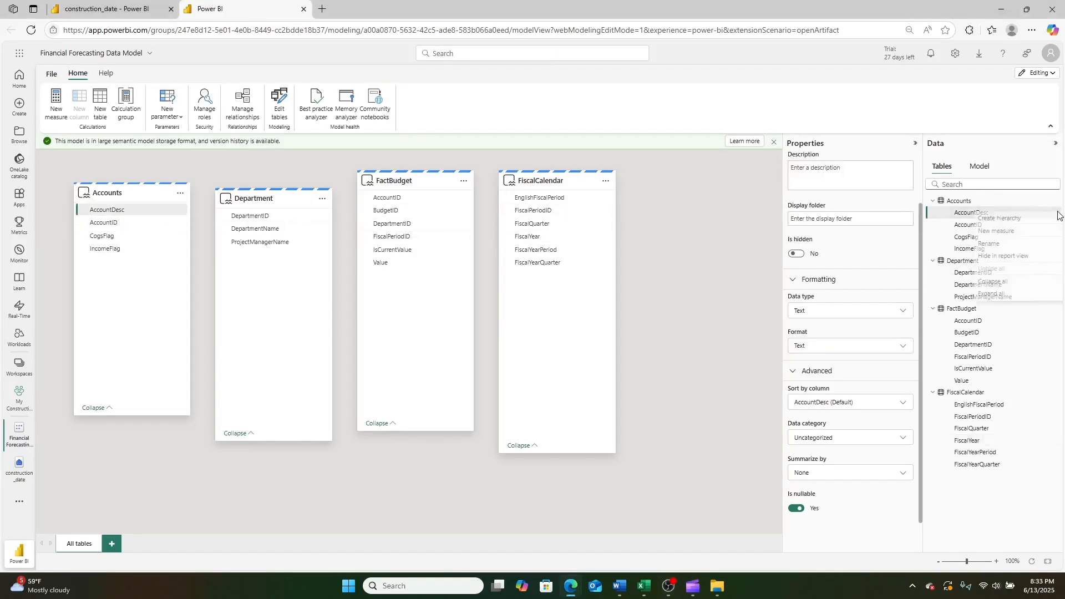
left_click(975, 517)
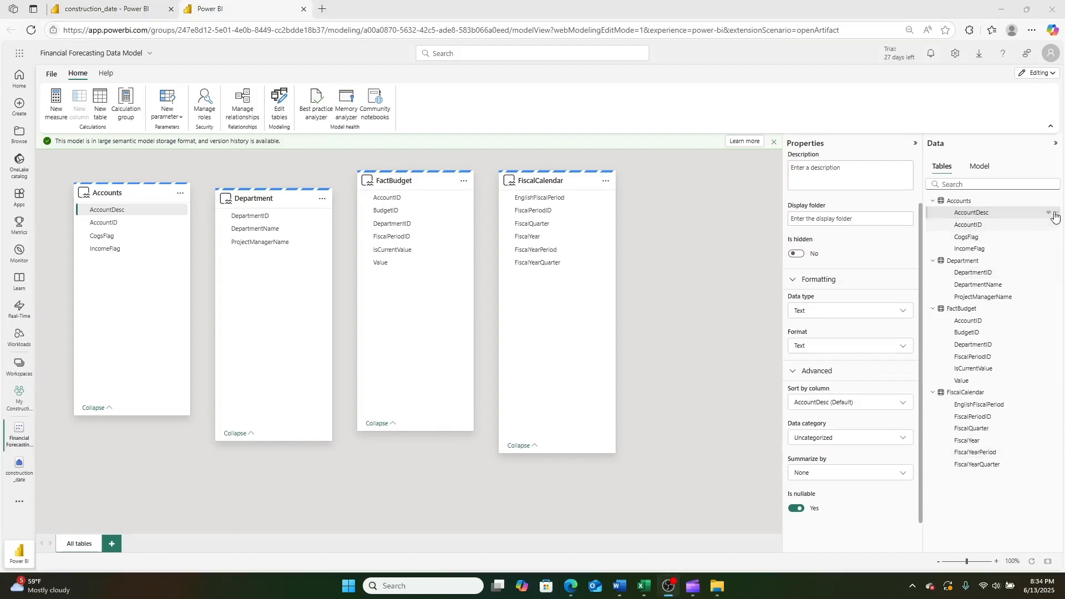
left_click(1056, 214)
left_click(993, 244)
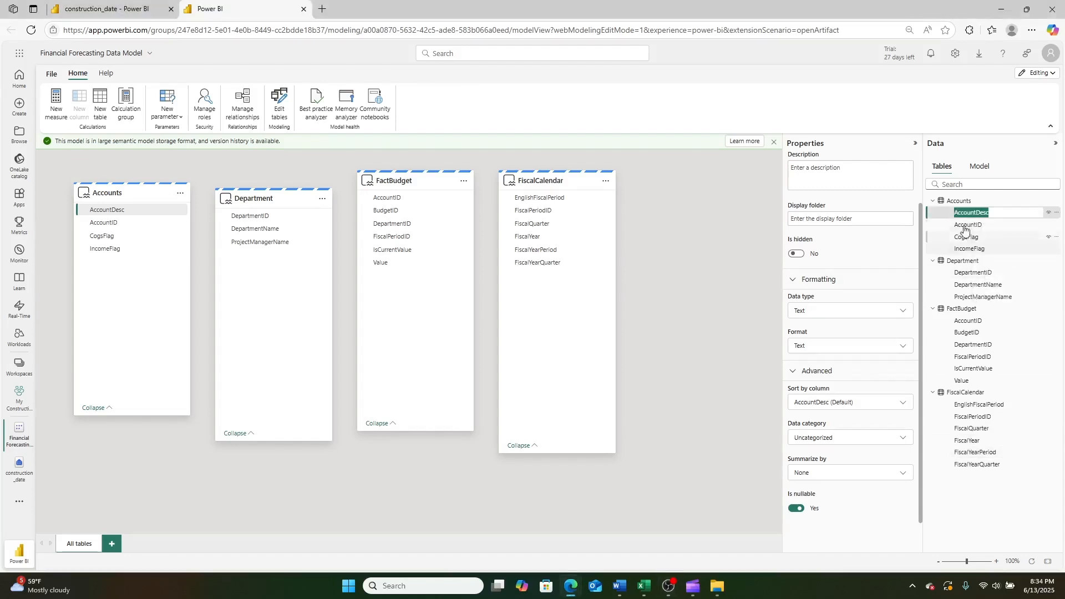
left_click(972, 212)
left_click(977, 212)
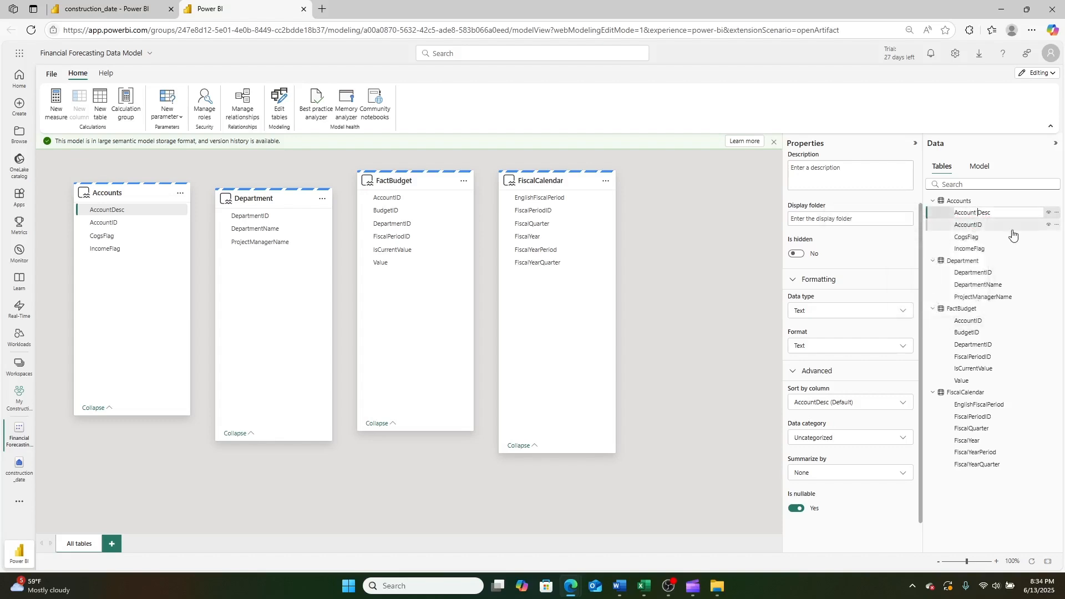
- Rename AccountID in Accounts as Account ID, and likewise give the remaining columns of all four tables readable names with spaces
left_click(962, 226)
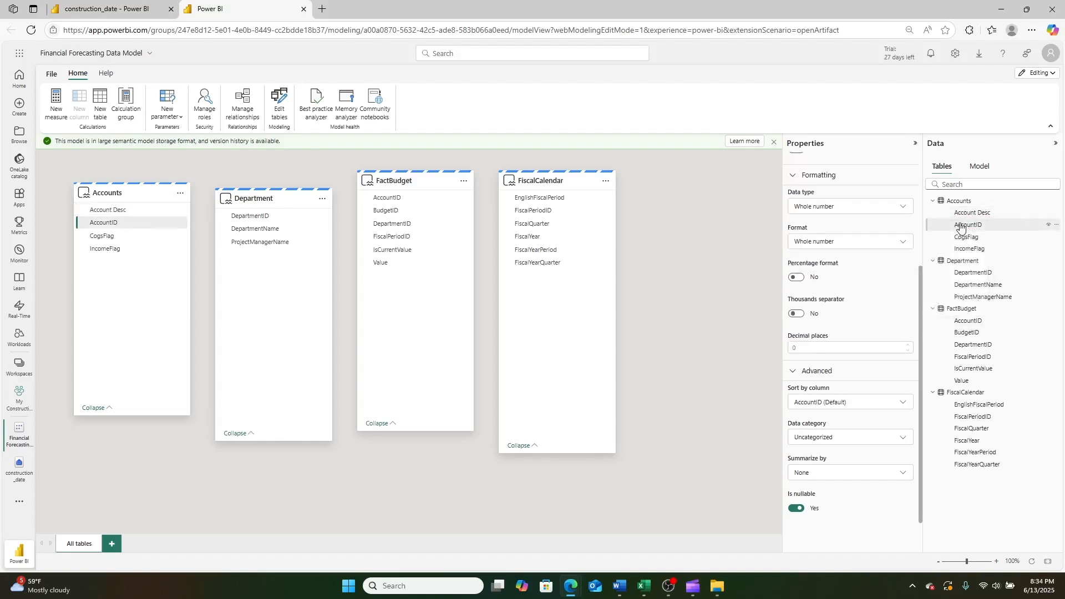
left_click(1057, 225)
left_click(987, 254)
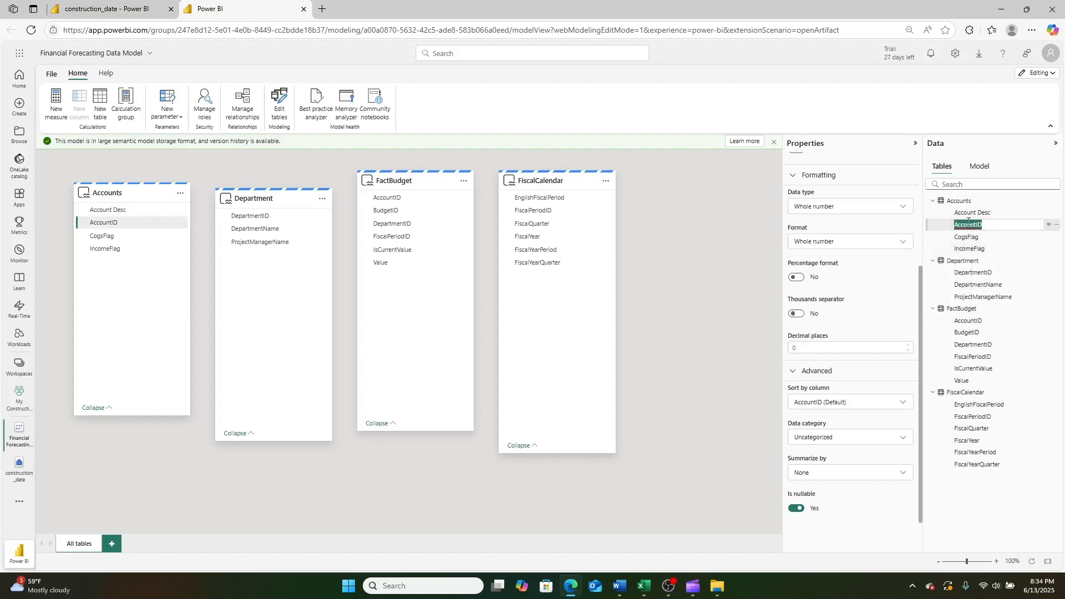
left_click(975, 225)
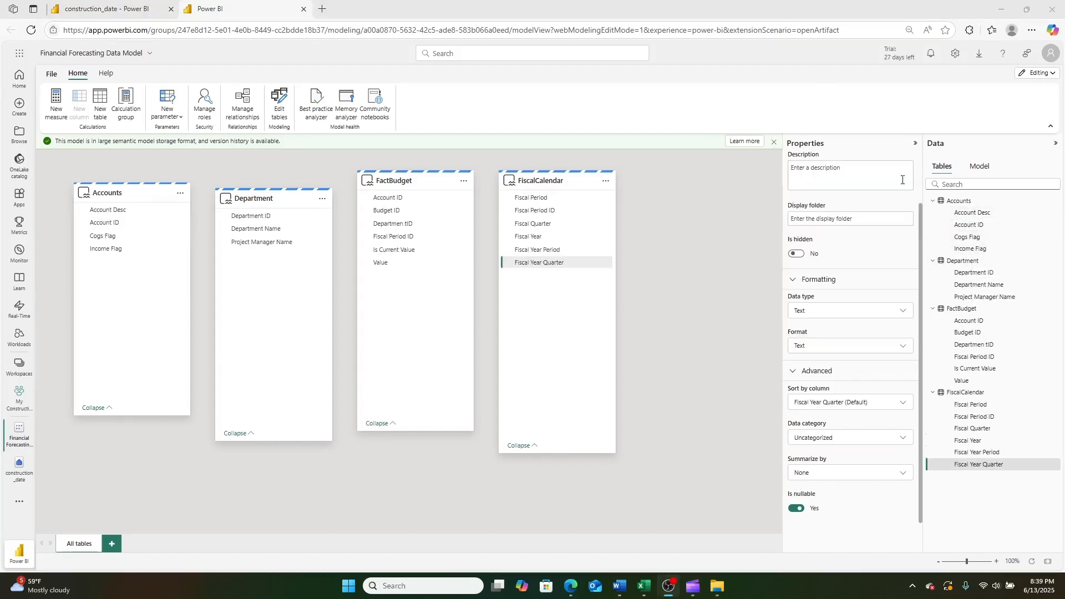
- Hide Account ID in Accounts, Department ID in Department, all four ID columns in FactBudget and Fiscal Period ID in FiscalCalendar from report view
left_click(1048, 225)
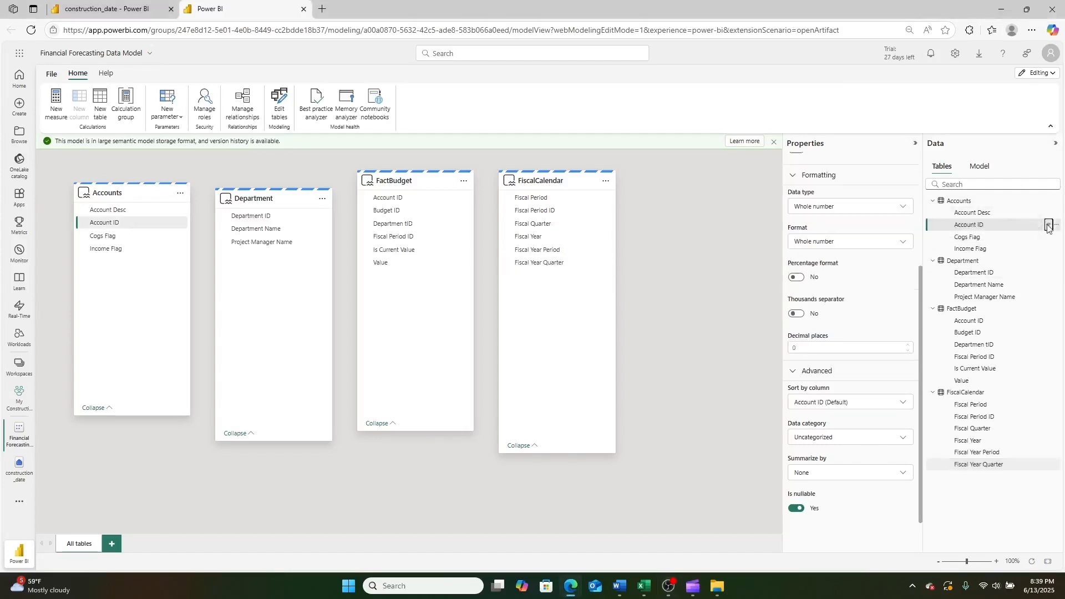
left_click(1048, 273)
left_click(1048, 321)
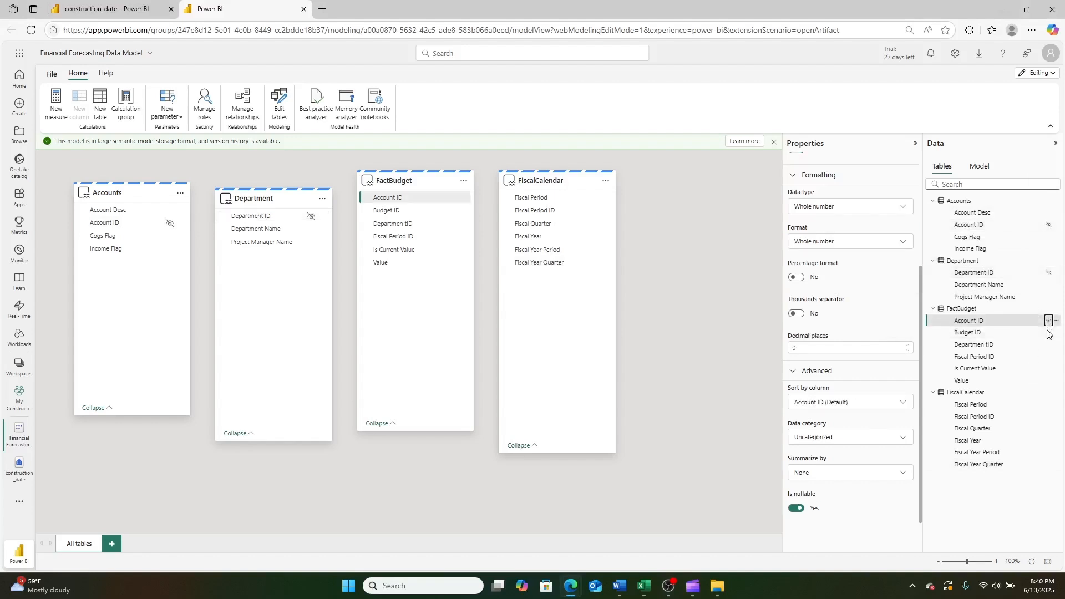
left_click(1048, 333)
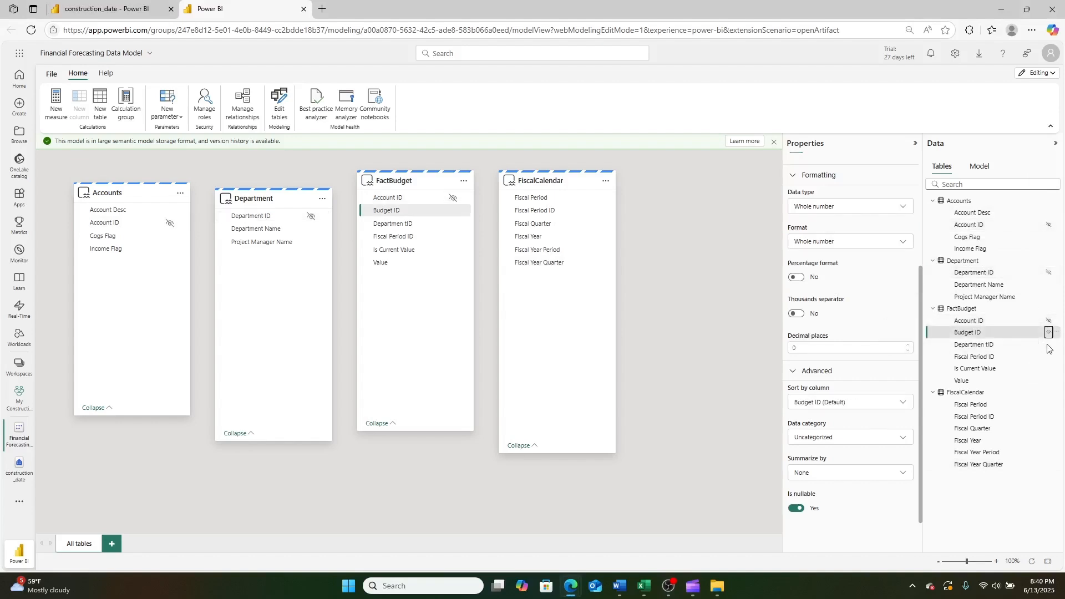
left_click(1048, 344)
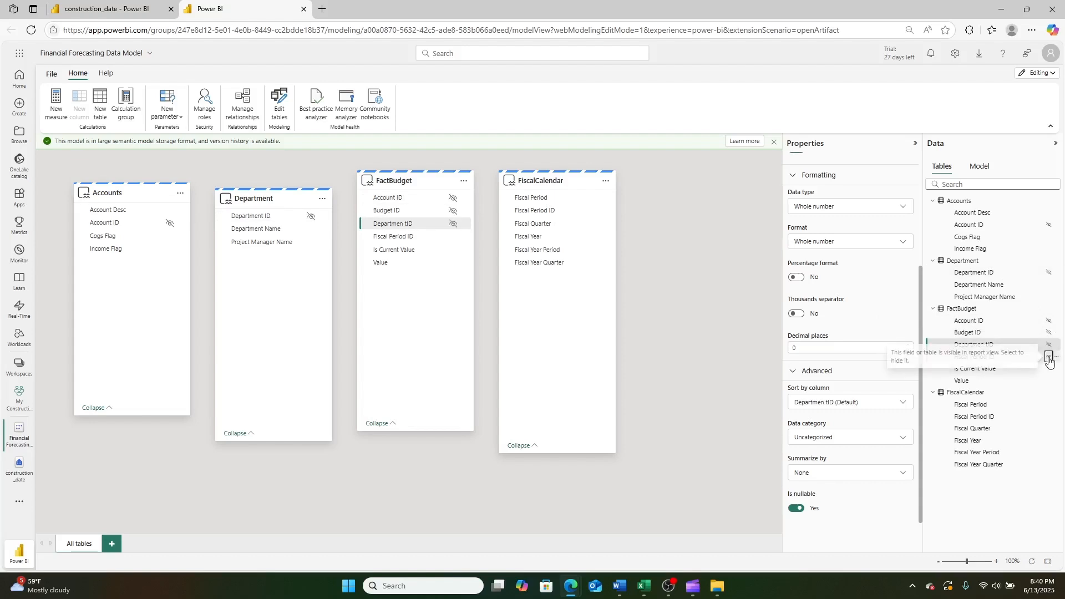
left_click(1048, 356)
left_click(1047, 417)
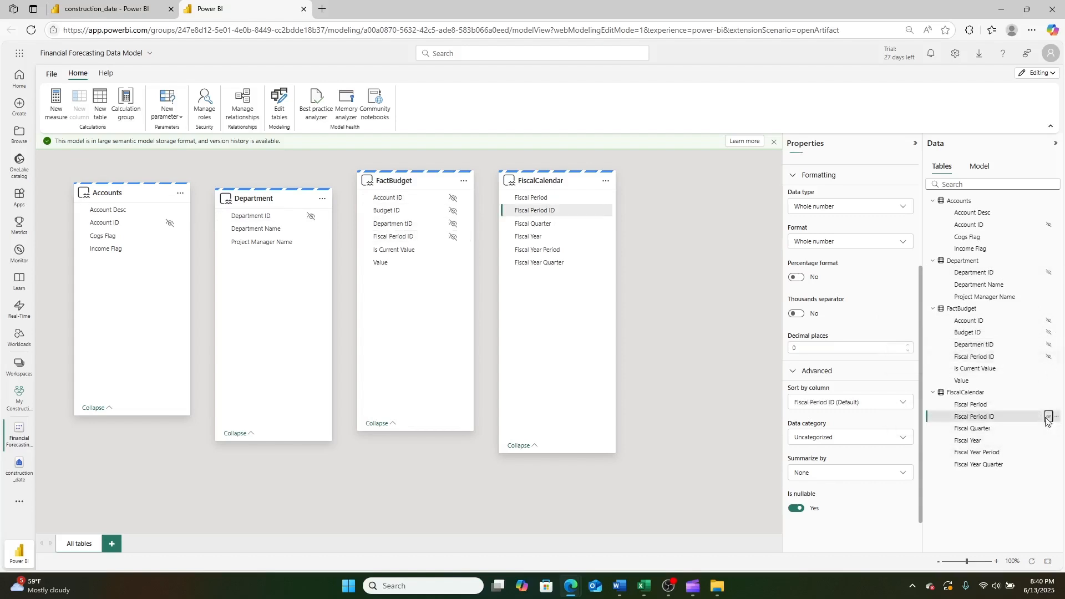
- Correct the misspelled department column in the FactBudget table by renaming it Department ID
right_click(990, 345)
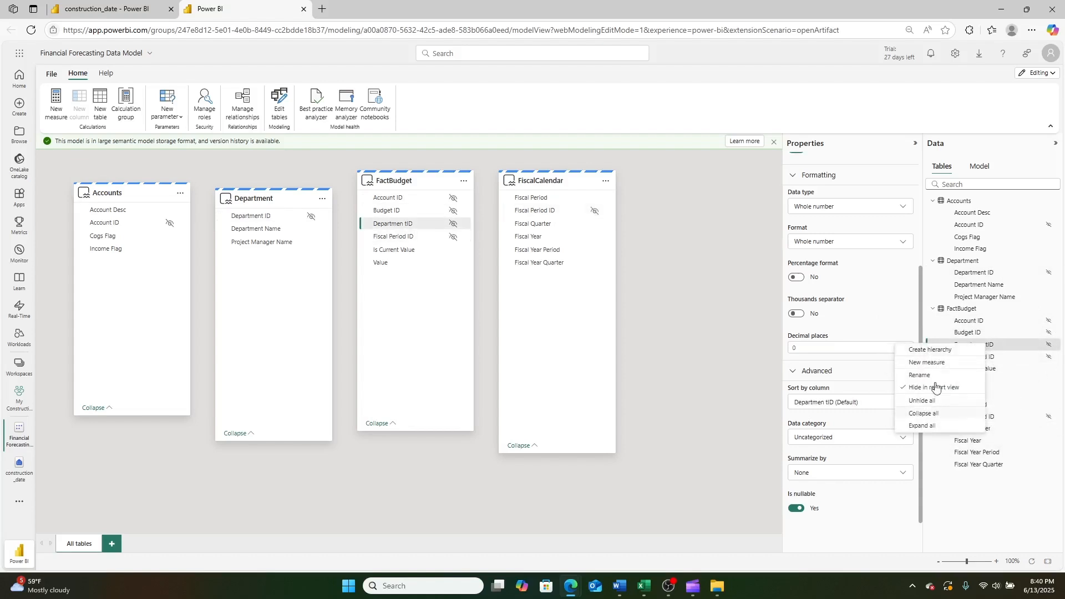
left_click(932, 376)
left_click(987, 345)
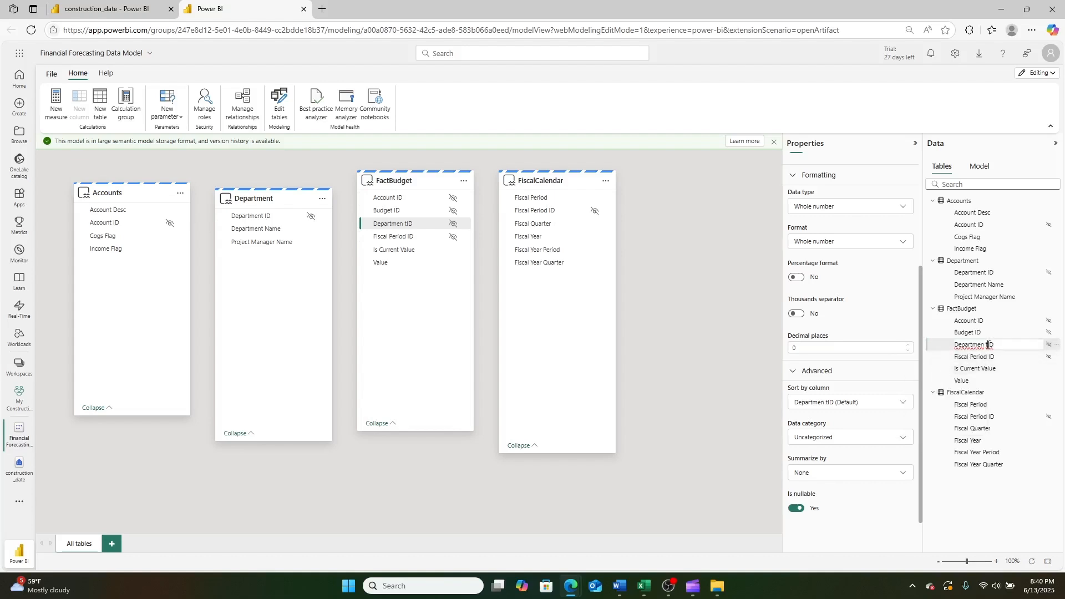
key("BackSpace")
key("BackSpace")
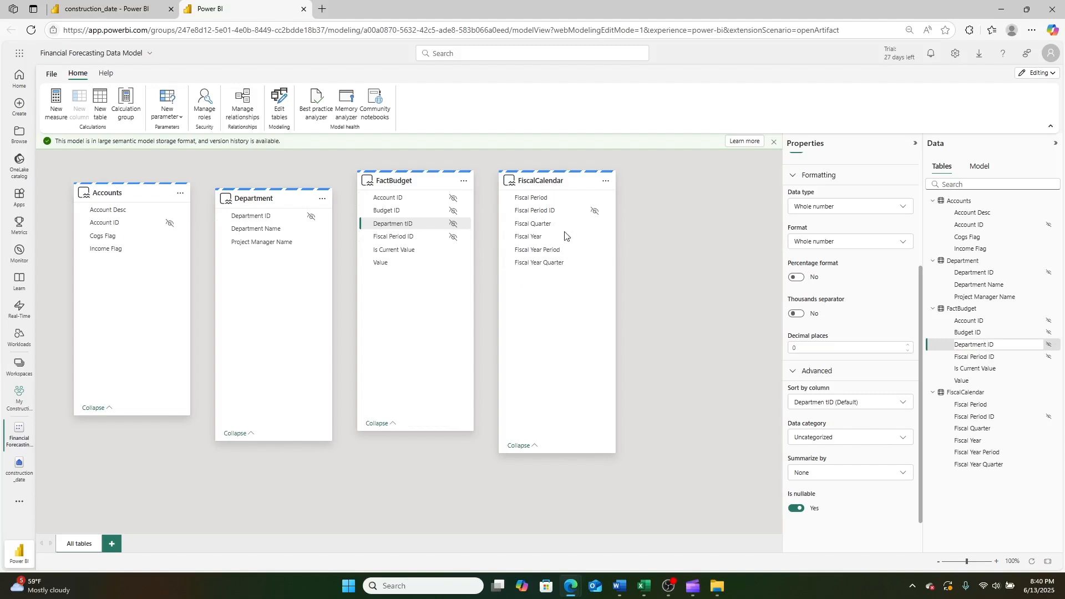
key("Return")
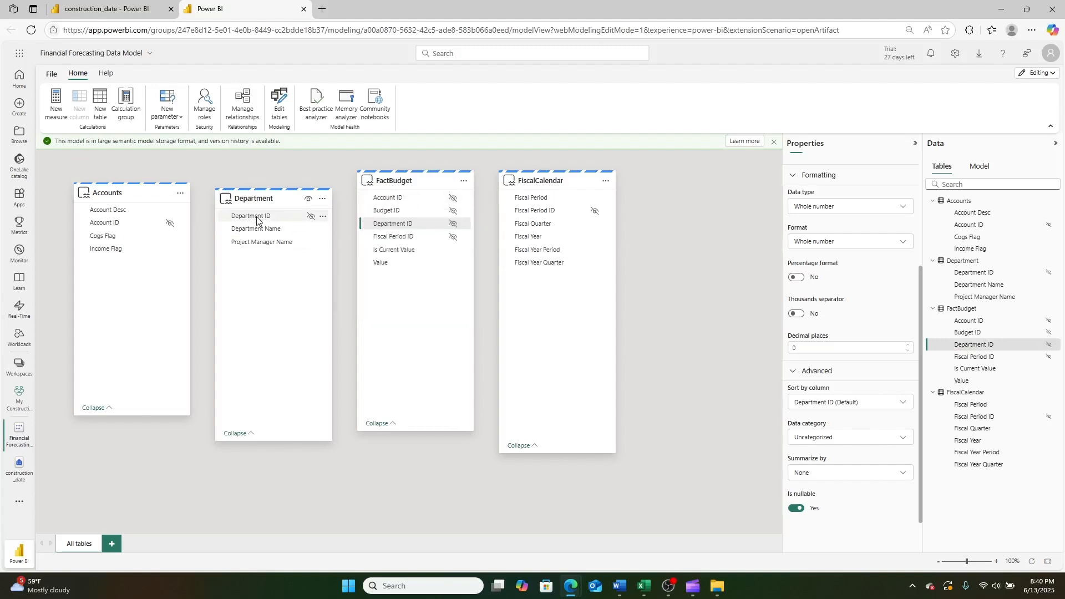
- Create an active one-to-many relationship from Department to FactBudget on Department ID with single cross-filter direction
left_click_drag(256, 219, 427, 229)
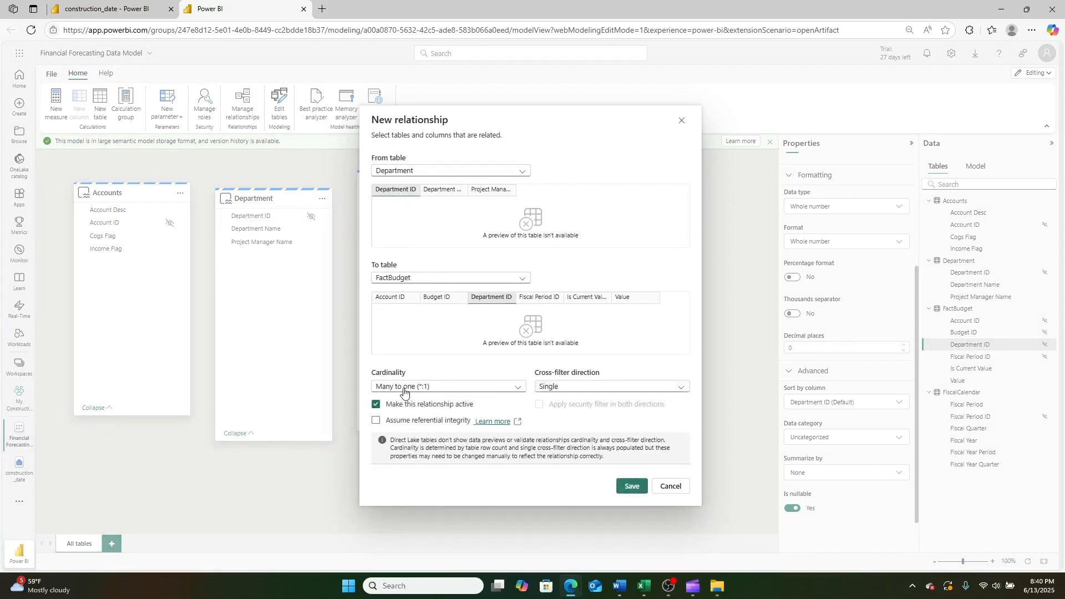
left_click(437, 387)
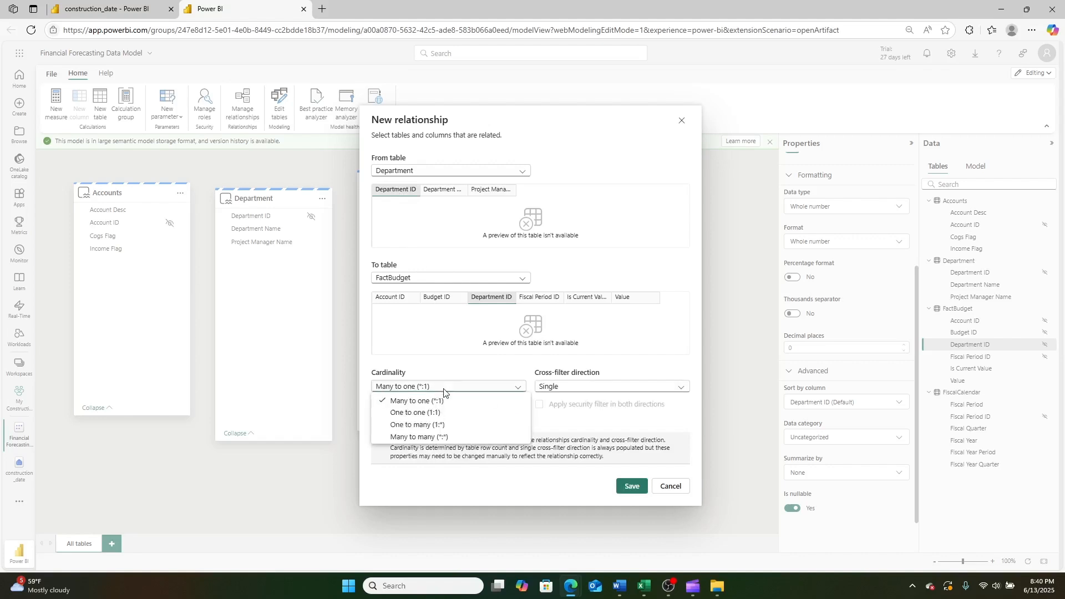
left_click(438, 424)
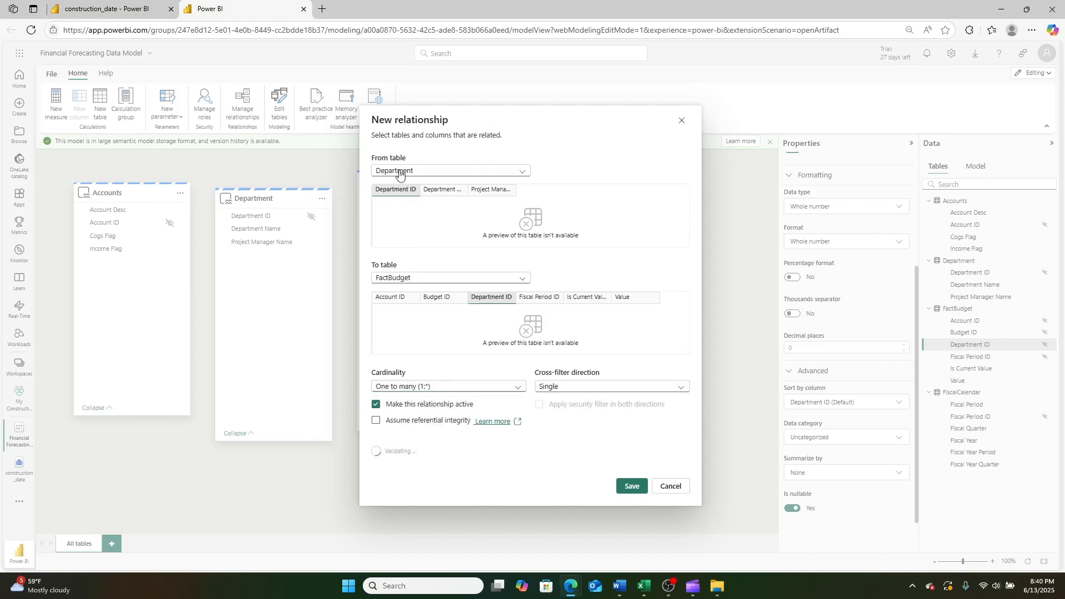
left_click(631, 486)
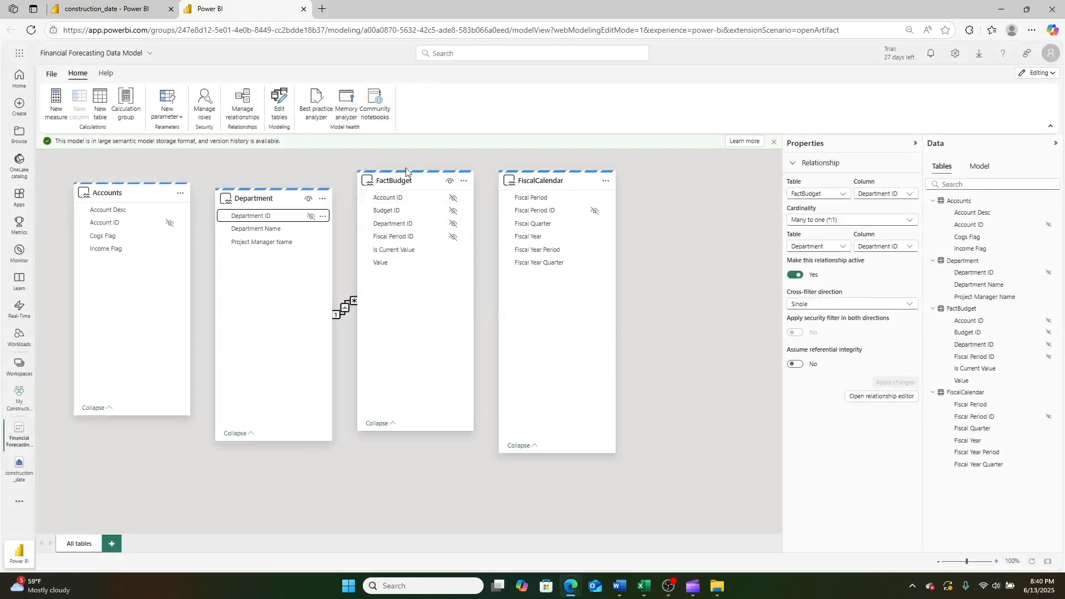
- Space out FactBudget and FiscalCalendar in the diagram and relate FiscalCalendar to FactBudget one to many on Fiscal Period ID
left_click_drag(406, 172, 432, 274)
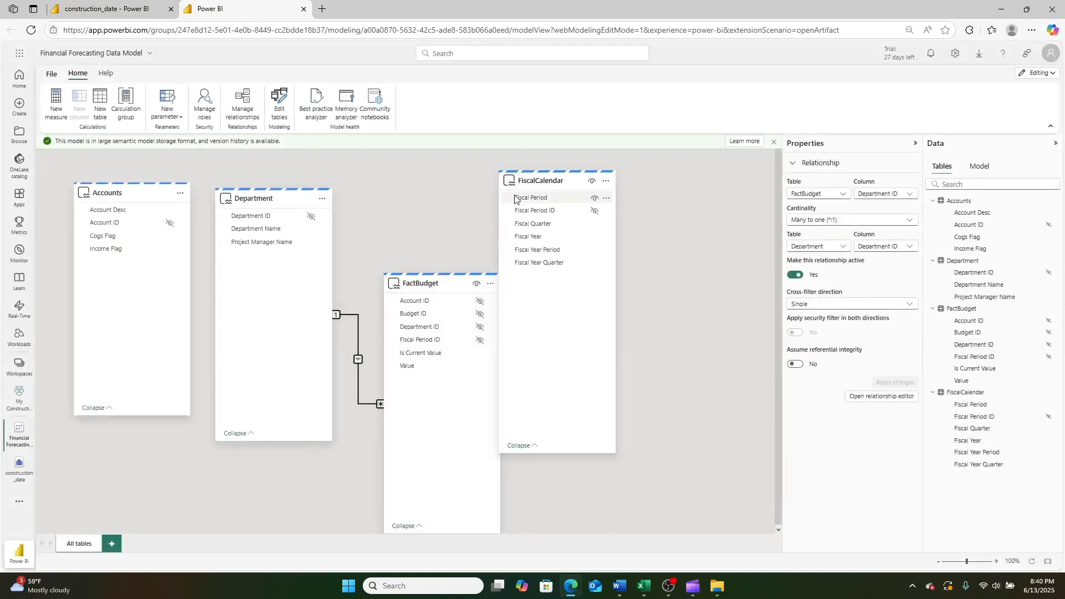
left_click_drag(556, 182, 649, 188)
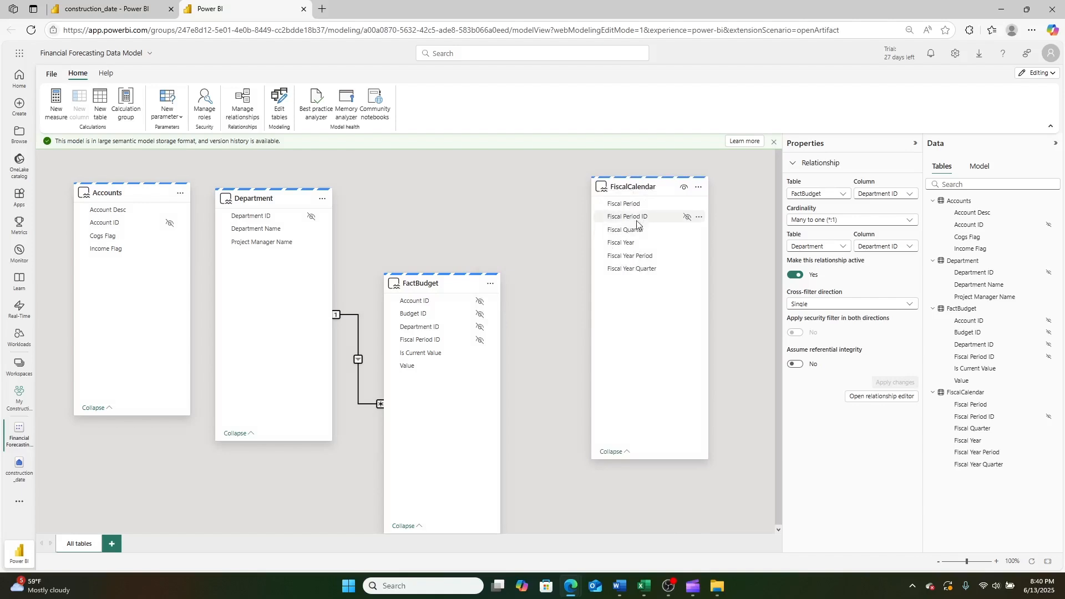
left_click_drag(637, 223, 495, 342)
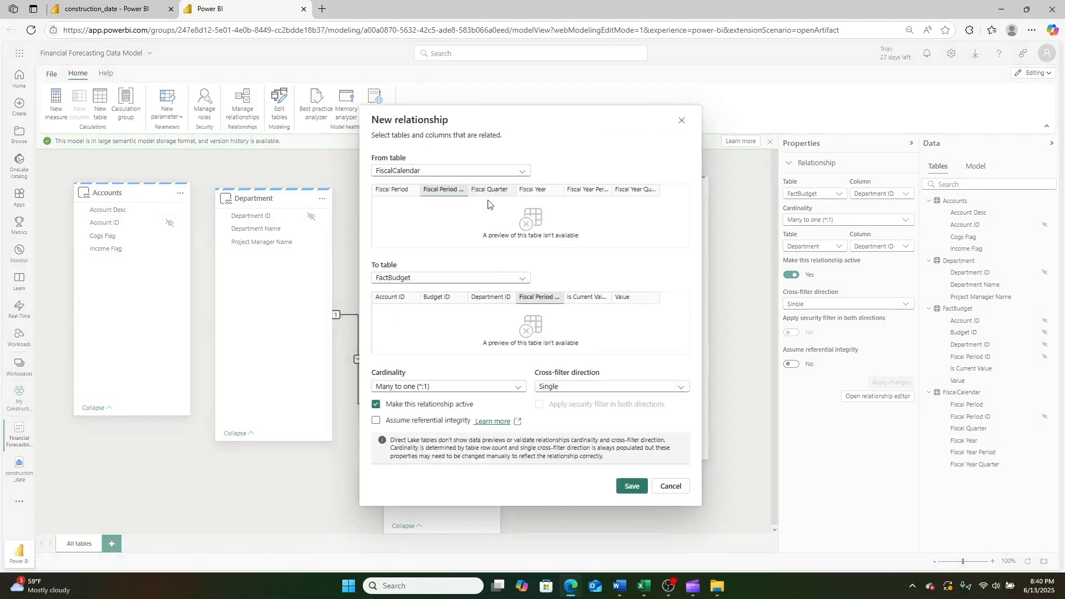
left_click(453, 387)
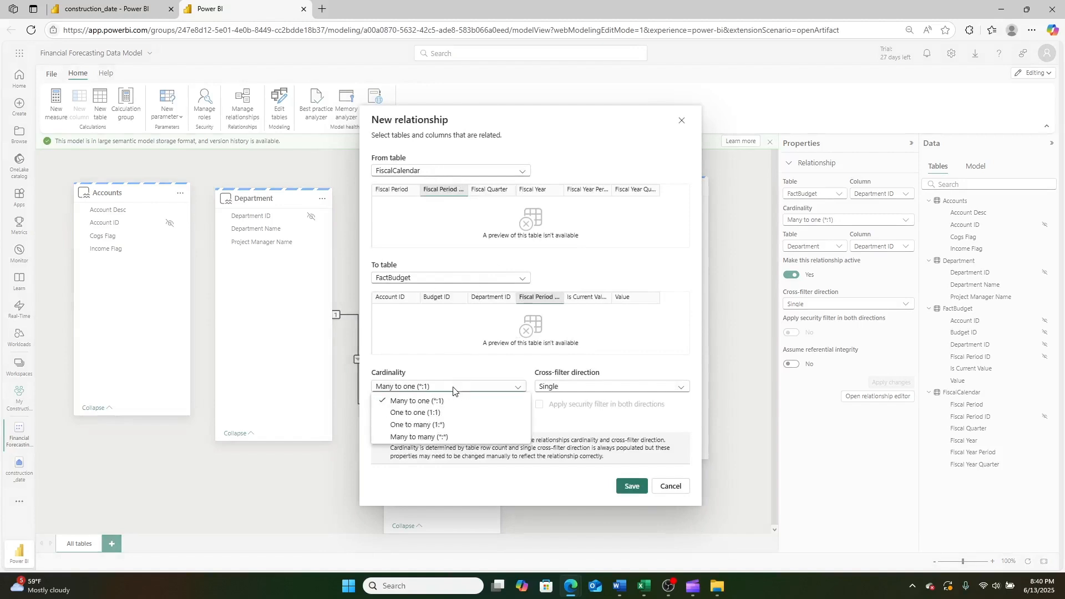
left_click(452, 425)
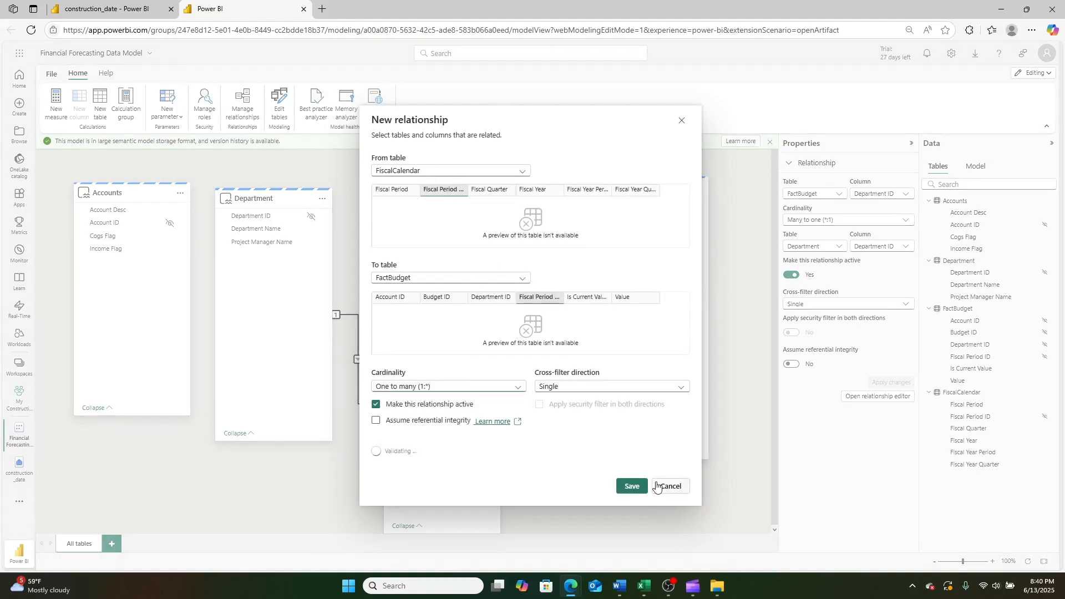
left_click(630, 485)
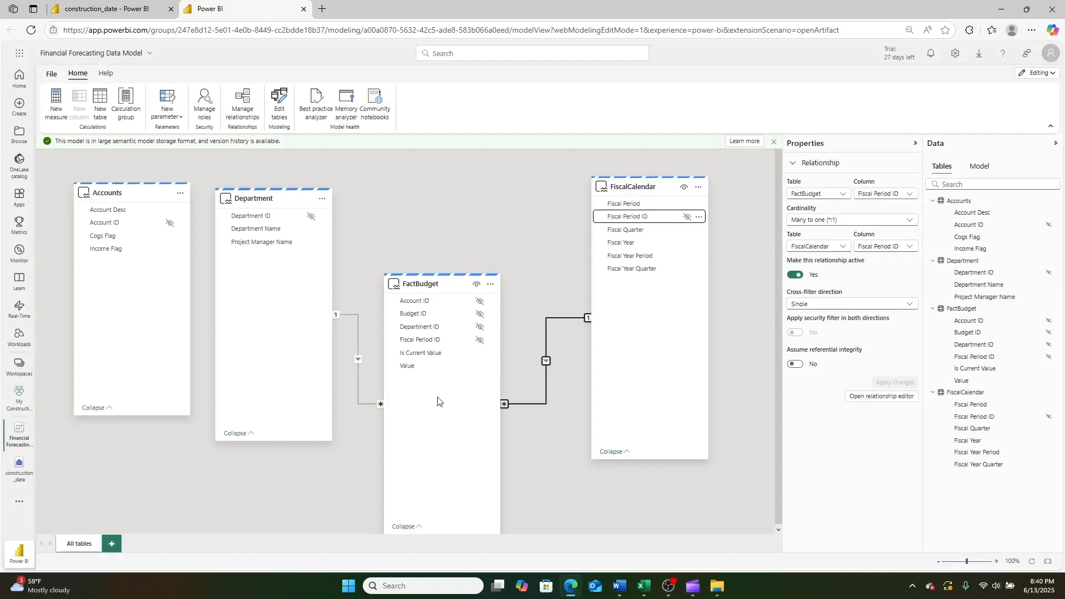
- Relate Accounts to FactBudget one to many on Account ID, and move the Department table slightly up toward Accounts
left_click_drag(108, 224, 454, 300)
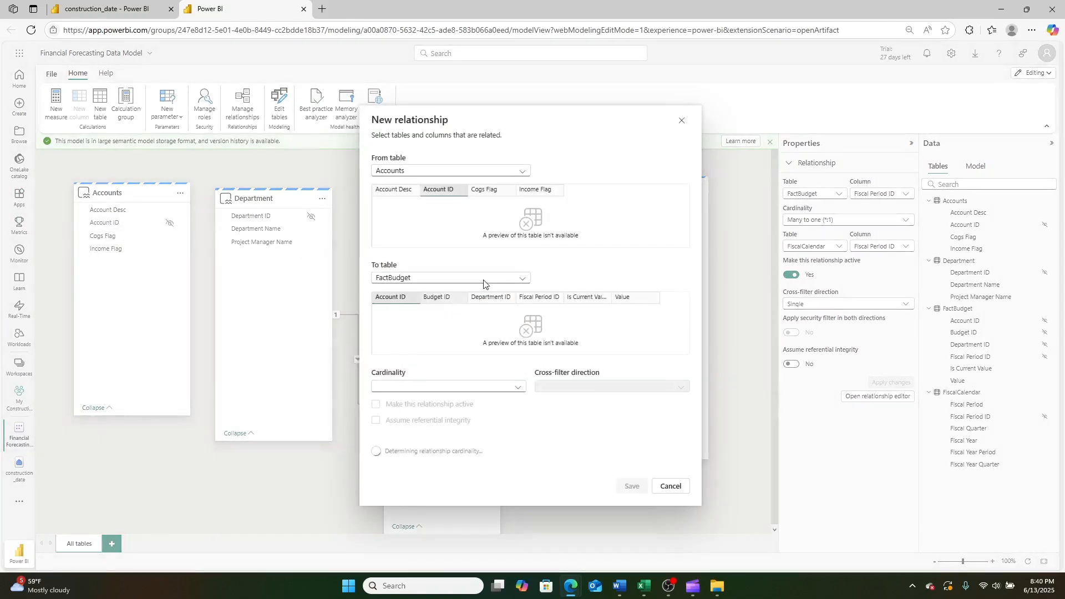
left_click(409, 387)
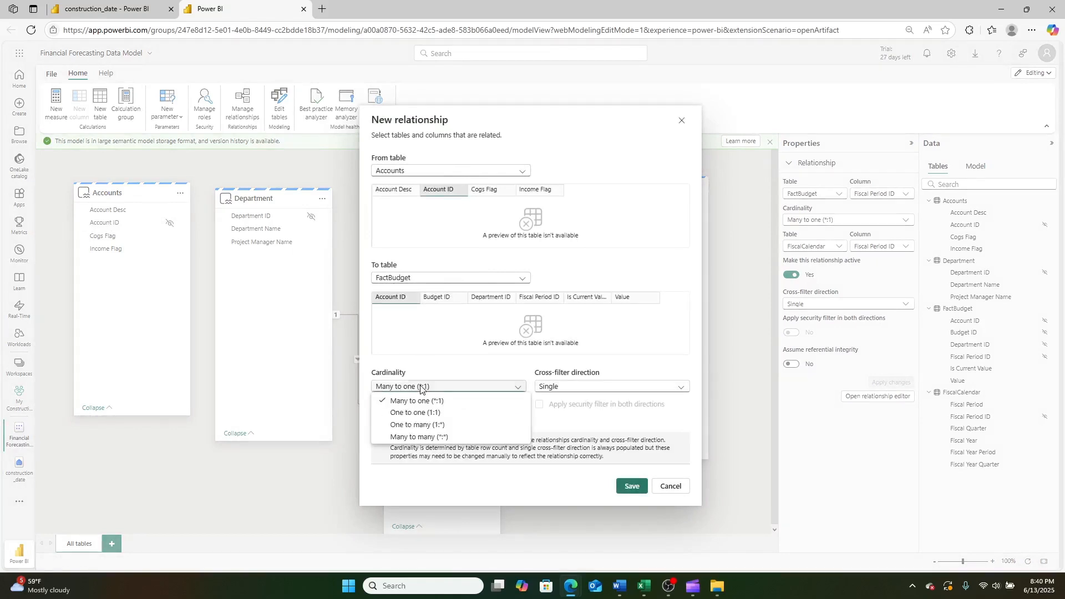
left_click(430, 425)
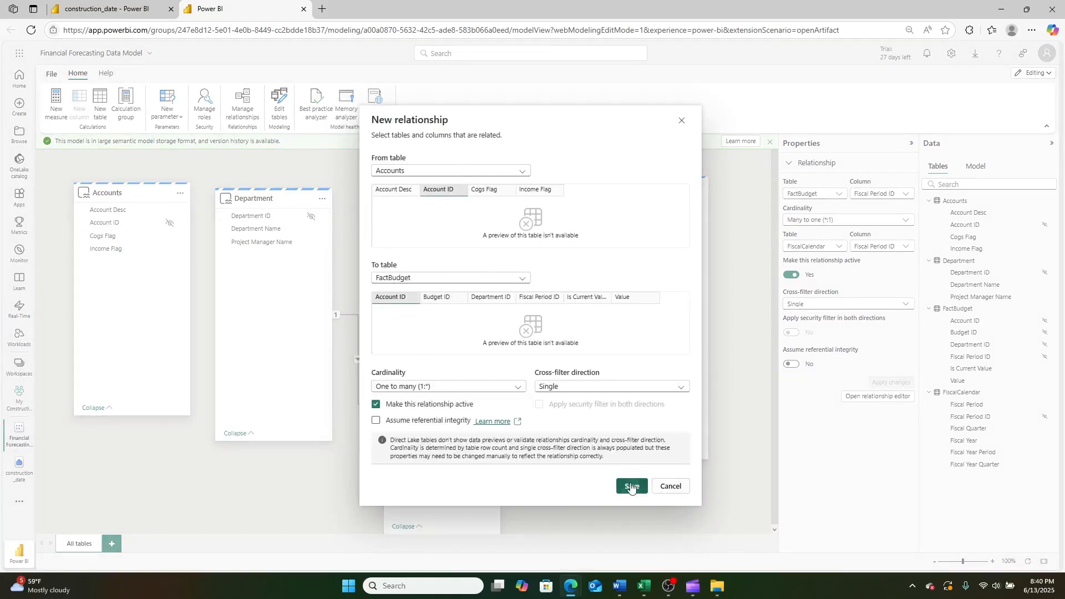
left_click(631, 486)
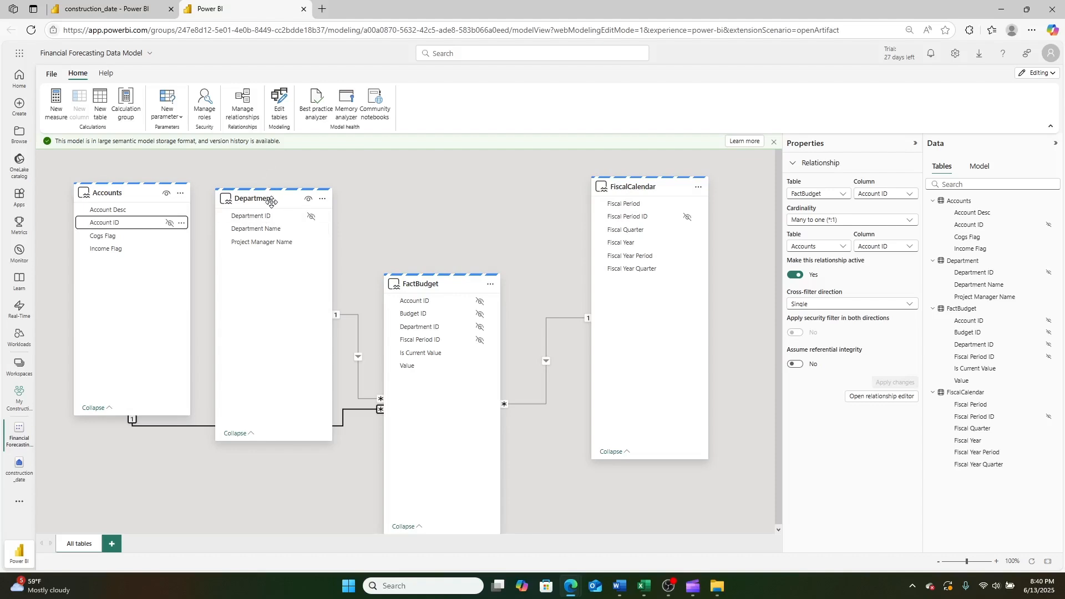
left_click_drag(269, 198, 255, 181)
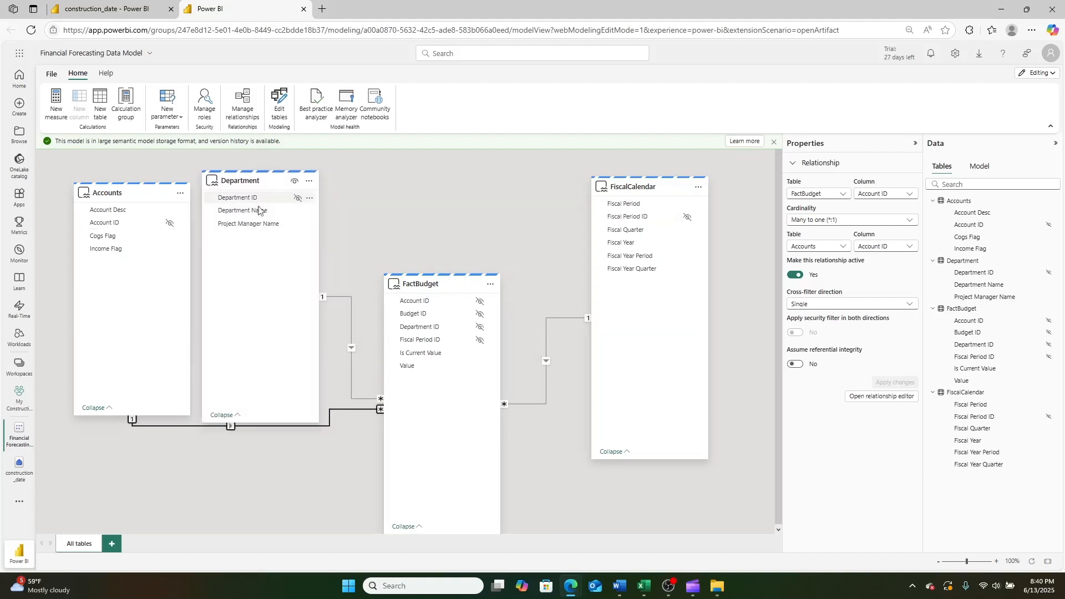
- Create a calculated table named KPIs using DATATABLE with an INTEGER column "Other Measures" and a single row { 0 }
left_click(104, 99)
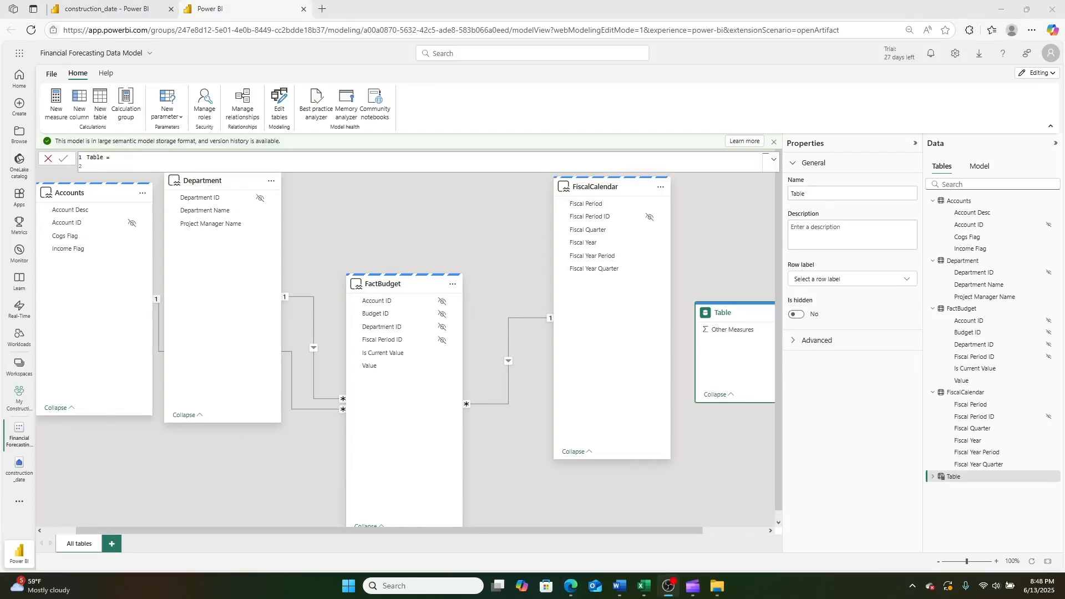
left_click(134, 158)
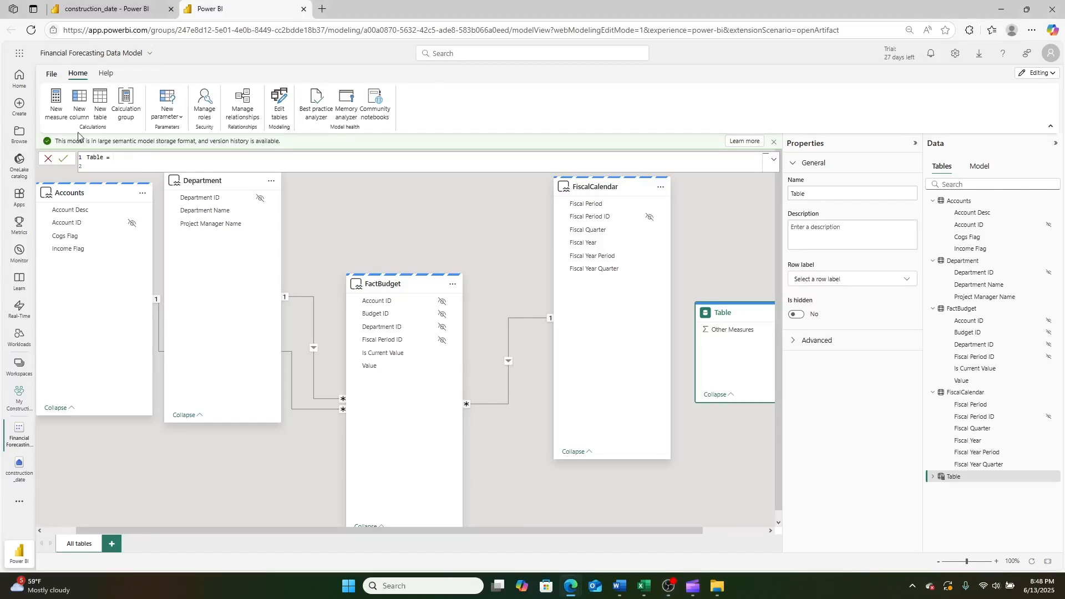
type("DATATABLE (     \"Other Measures\", INTEGER,     {         { 0 }     } )")
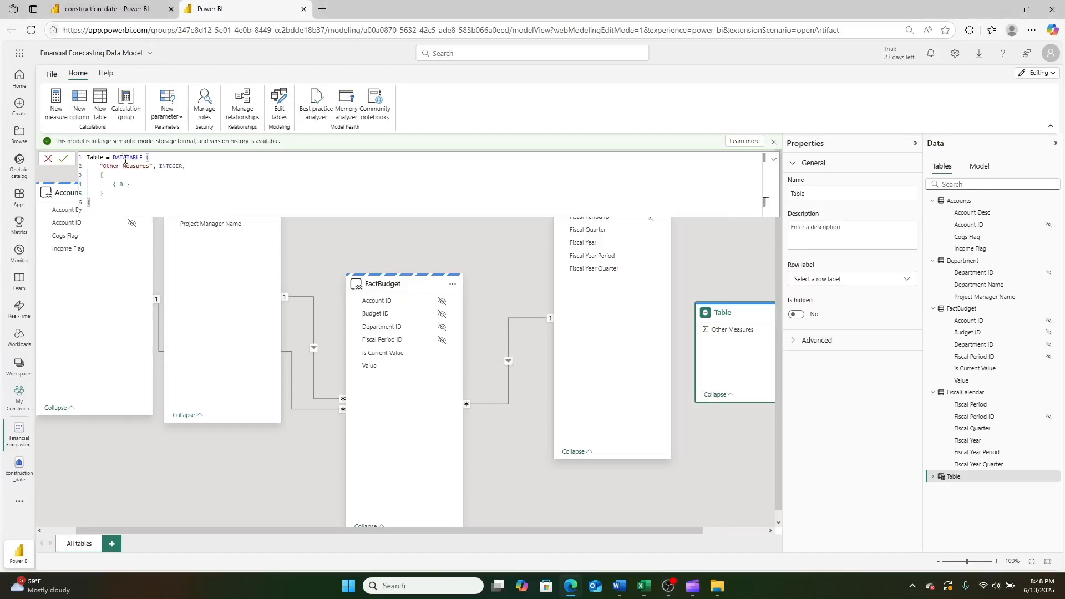
left_click(104, 158)
type("KPIs")
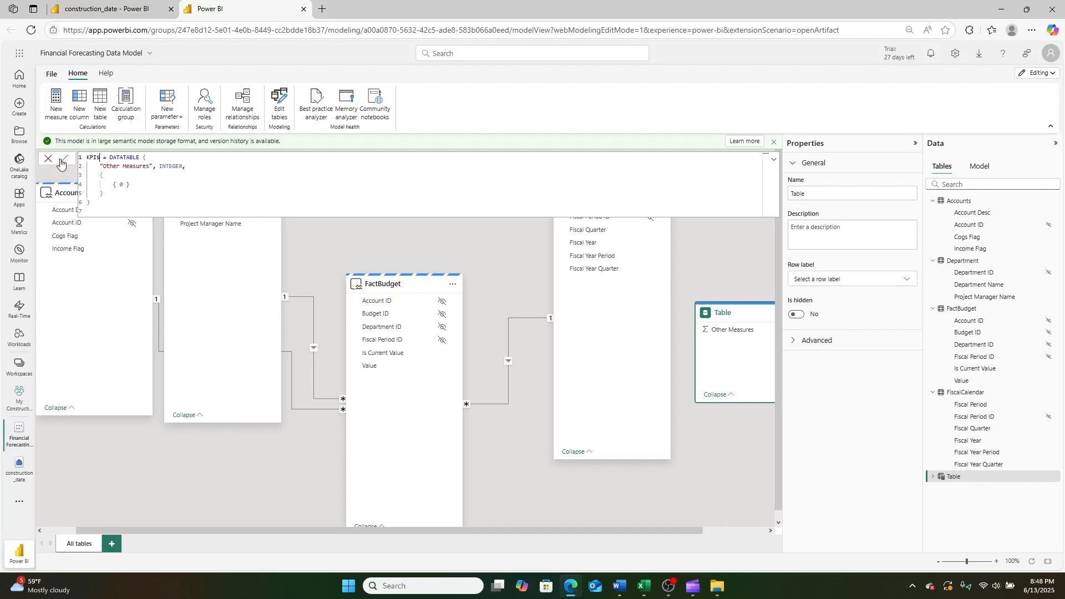
left_click(63, 159)
- Hide the Other Measures column of the KPIs table from report view and set its Summarize by to None
left_click(932, 477)
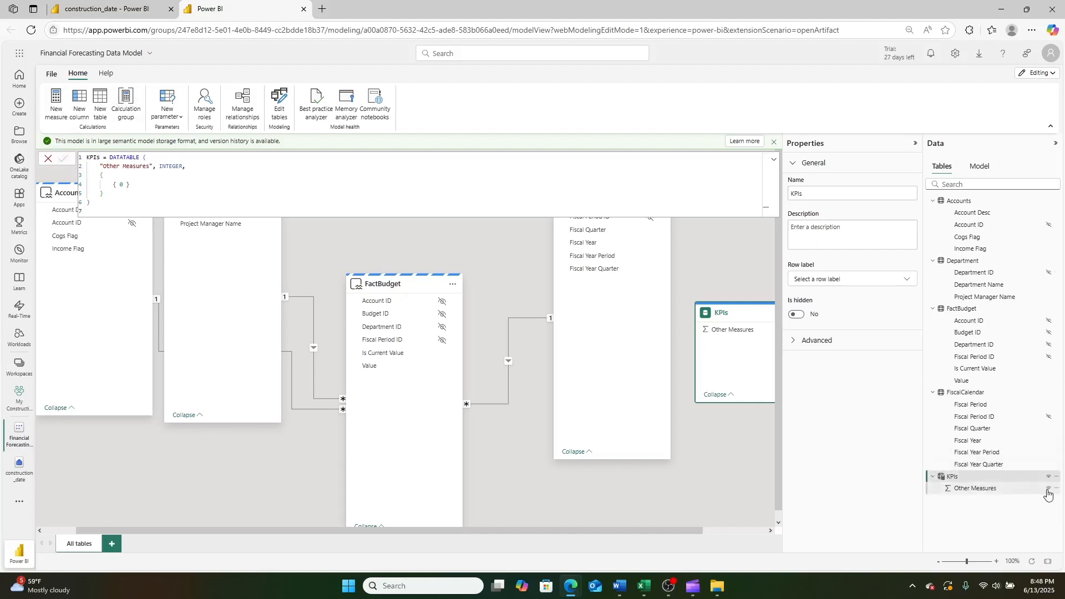
left_click(1048, 489)
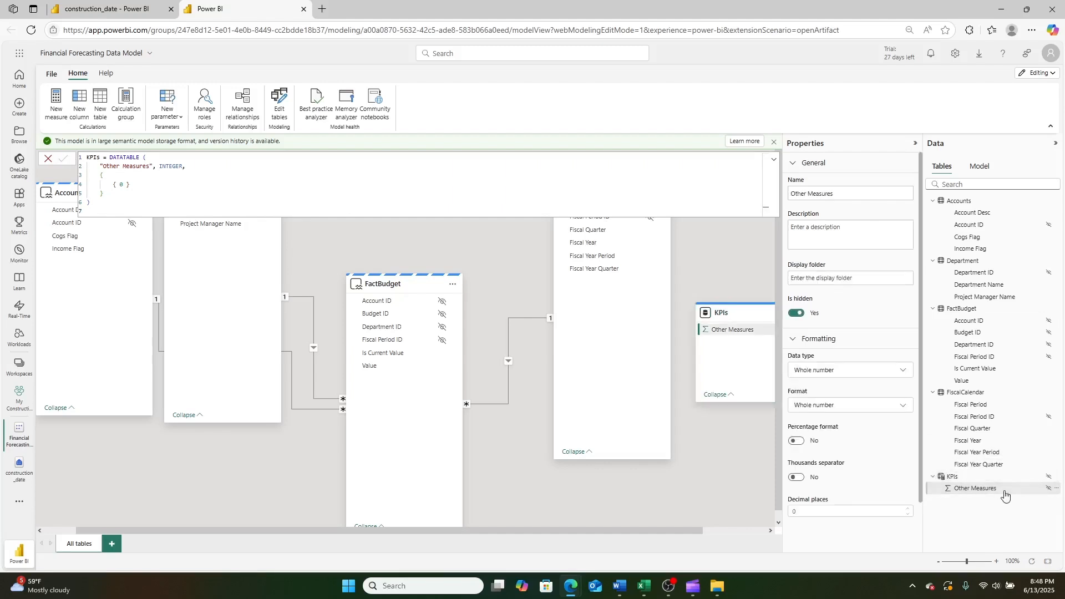
scroll(866, 508, "down", 1)
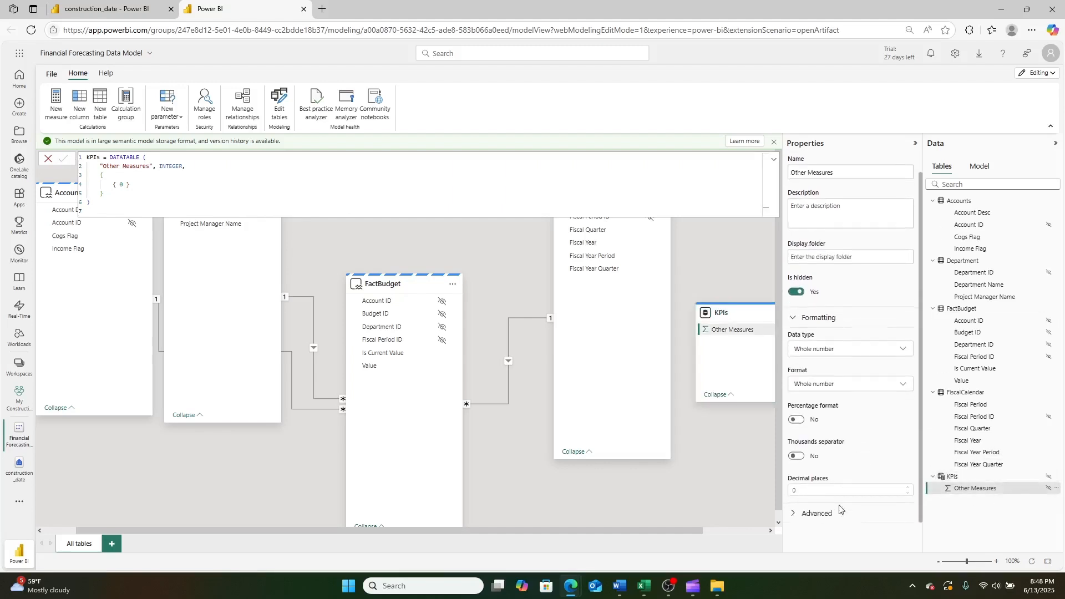
scroll(825, 491, "down", 2)
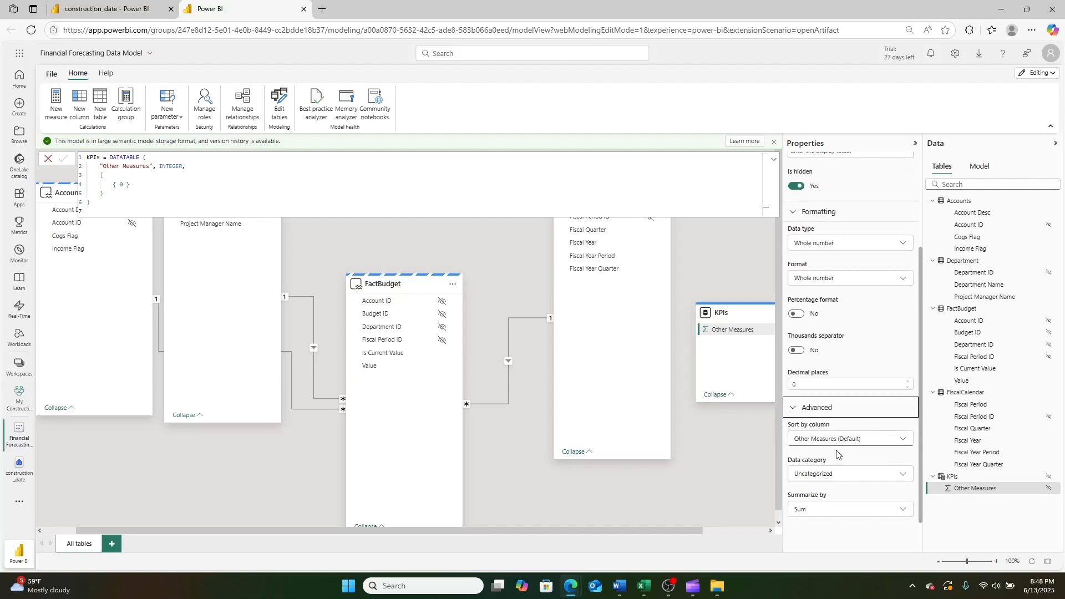
left_click(822, 508)
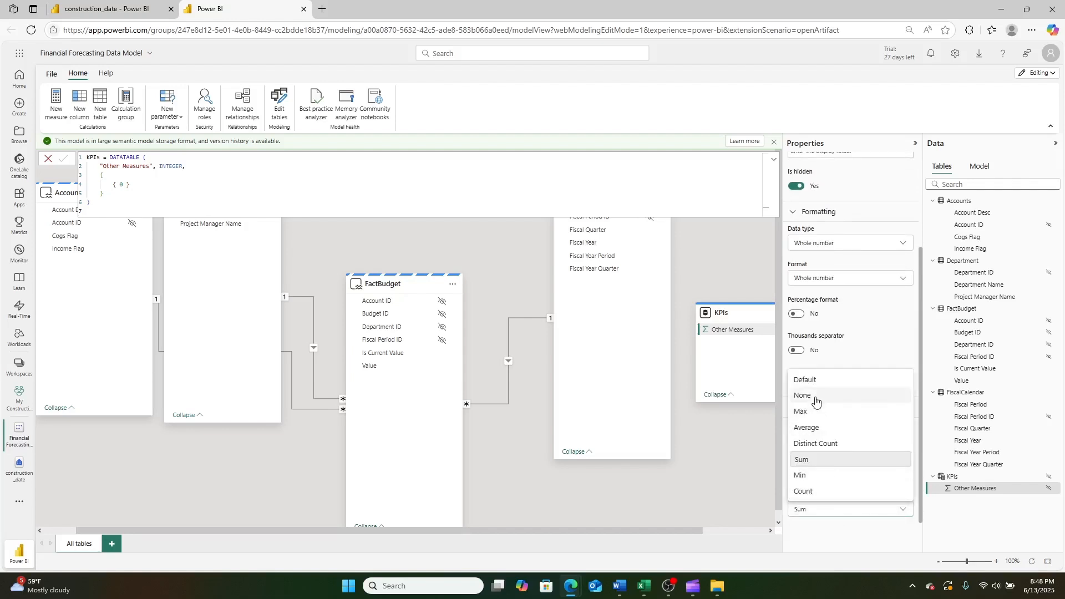
left_click(815, 401)
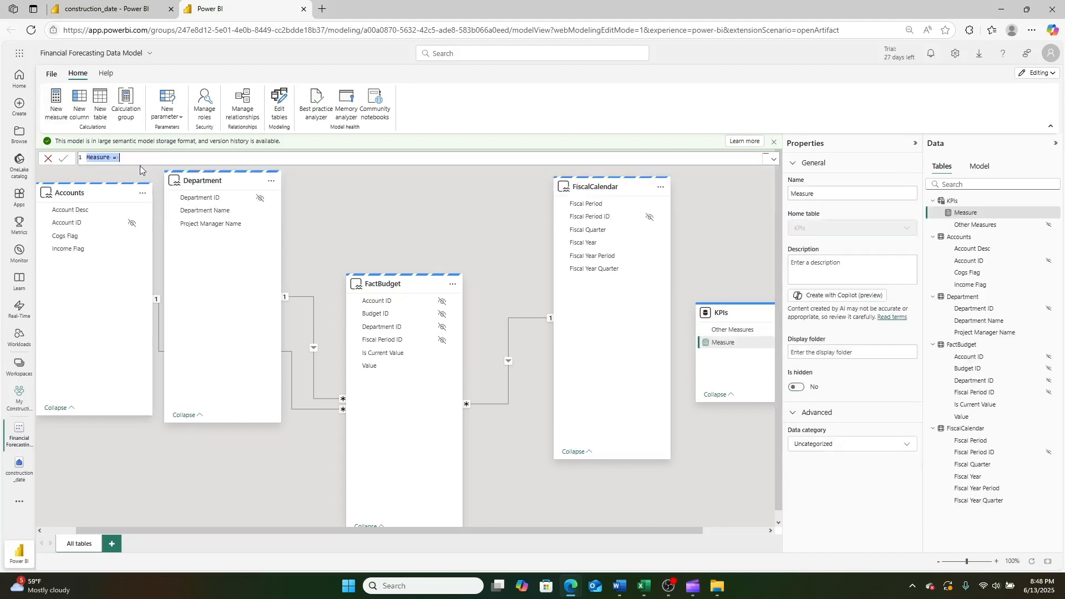
- Start a new measure in the KPIs table and clear its default formula text
key("ctrl+a")
key("BackSpace")
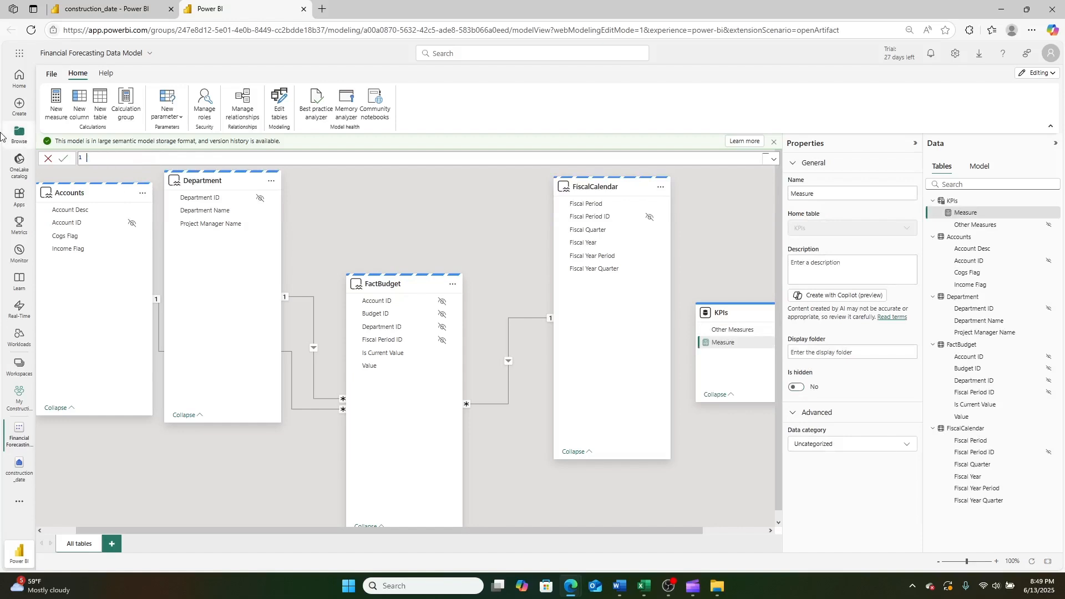